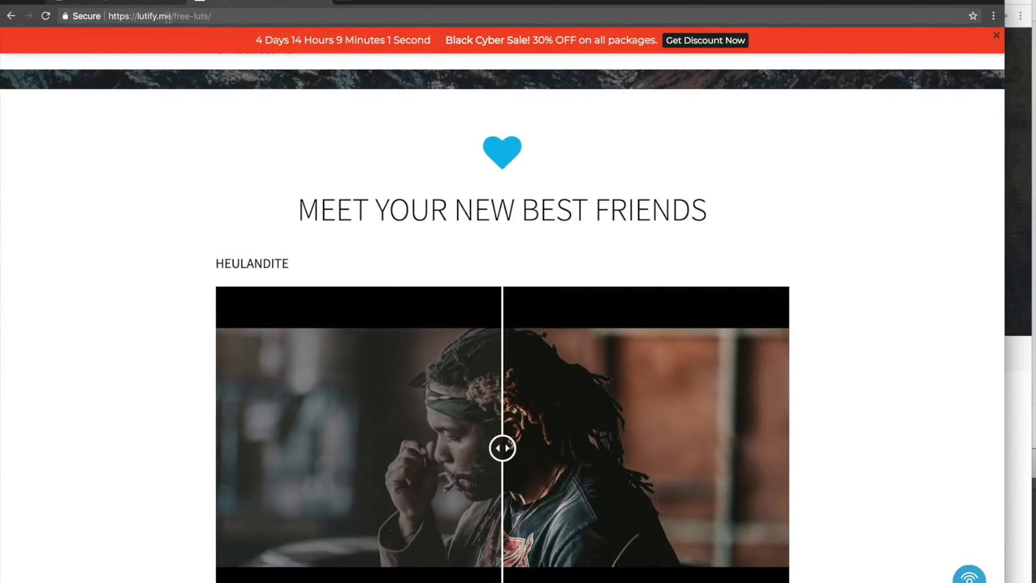
Step: Browse the free LUTs page, comparing the ungraded and graded halves of the Heulandite and Hilutite showcase images
{"action": "scroll", "coordinate": [188, 136], "scroll_direction": "down", "scroll_amount": 2}
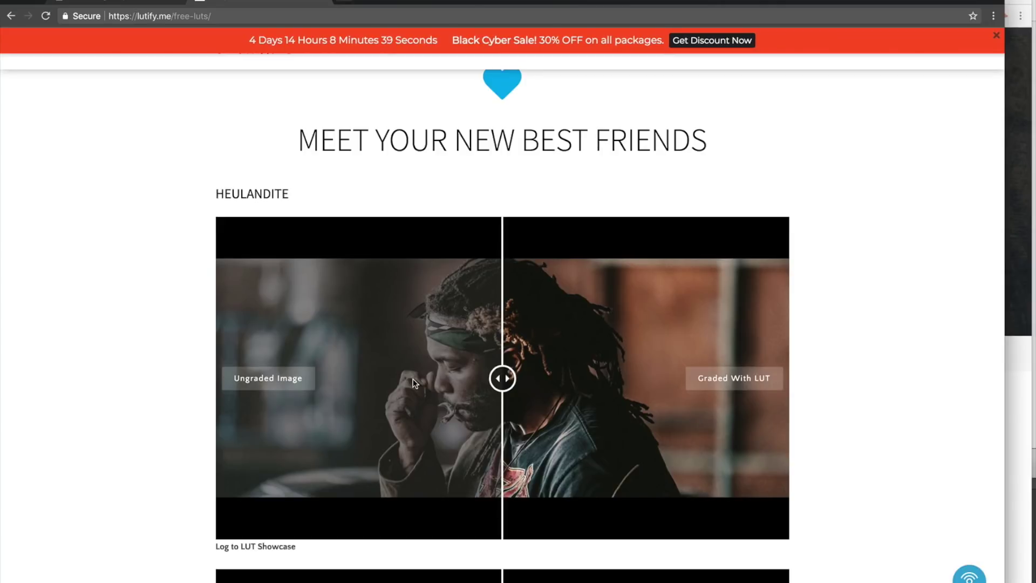
{"action": "left_click_drag", "start_coordinate": [502, 379], "coordinate": [358, 389]}
{"action": "scroll", "coordinate": [387, 467], "scroll_direction": "down", "scroll_amount": 6}
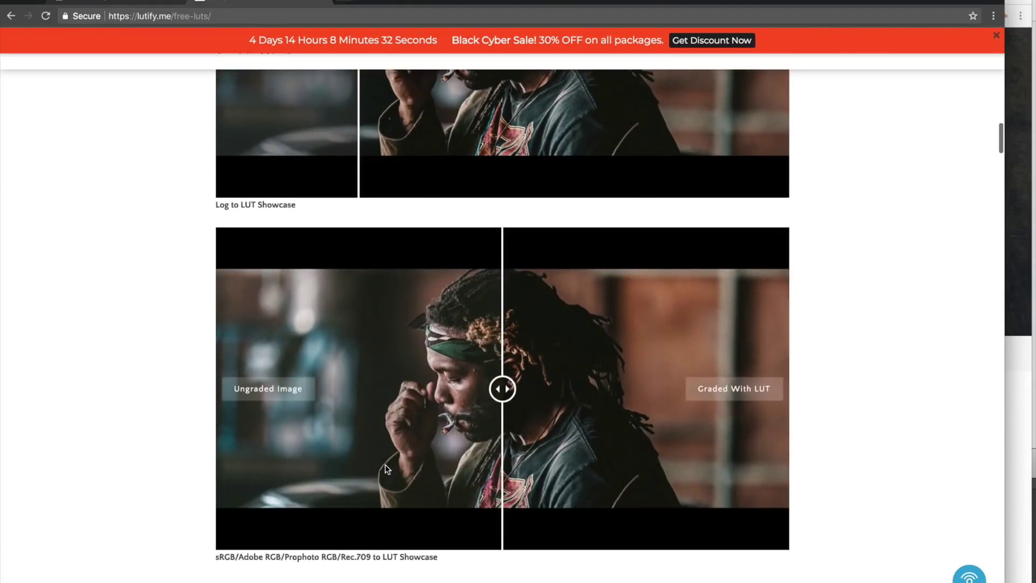
{"action": "scroll", "coordinate": [387, 467], "scroll_direction": "down", "scroll_amount": 13}
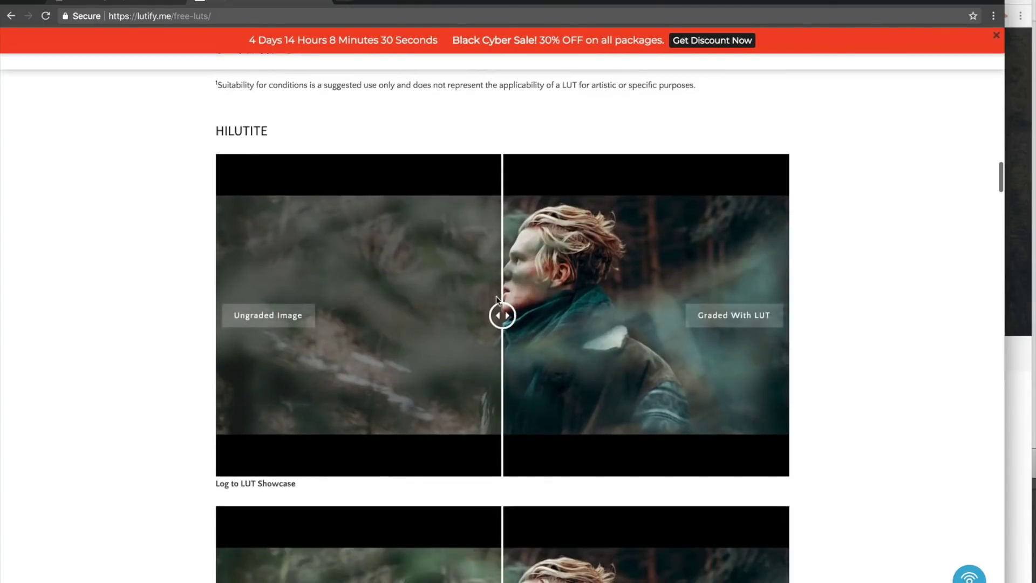
{"action": "left_click_drag", "start_coordinate": [502, 316], "coordinate": [467, 346]}
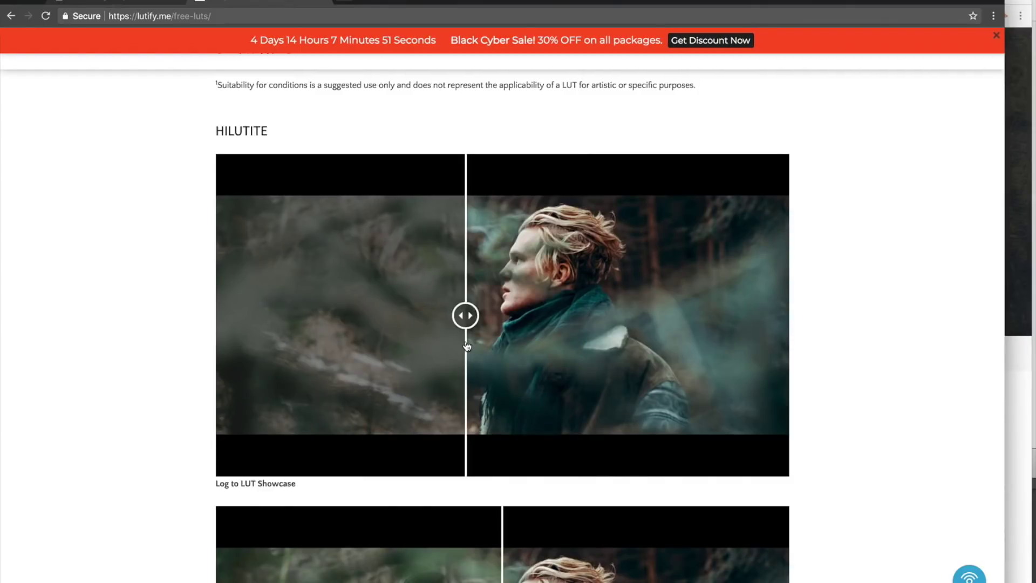
{"action": "scroll", "coordinate": [467, 346], "scroll_direction": "down", "scroll_amount": 1}
{"action": "scroll", "coordinate": [468, 346], "scroll_direction": "up", "scroll_amount": 12}
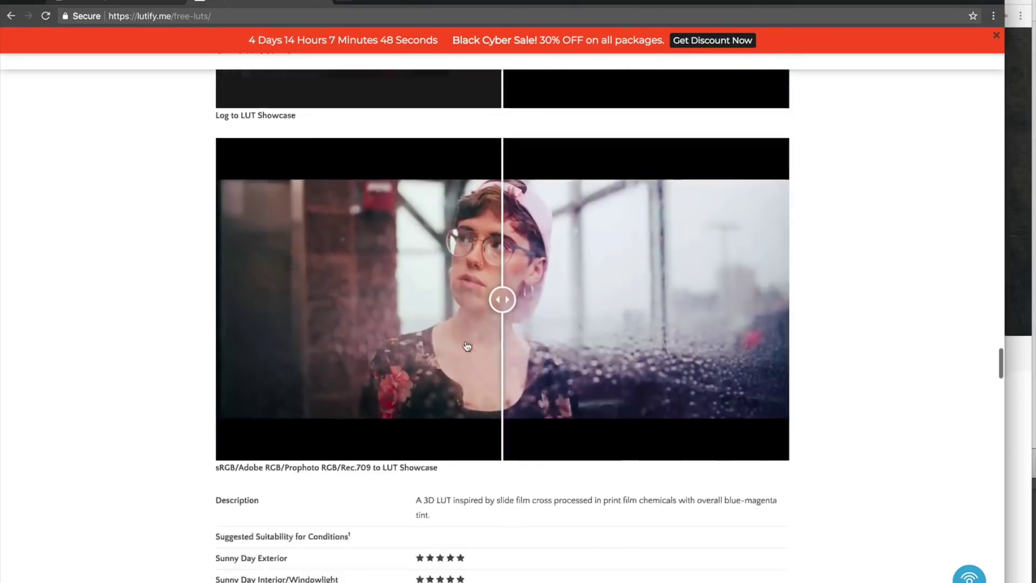
{"action": "scroll", "coordinate": [467, 346], "scroll_direction": "down", "scroll_amount": 20}
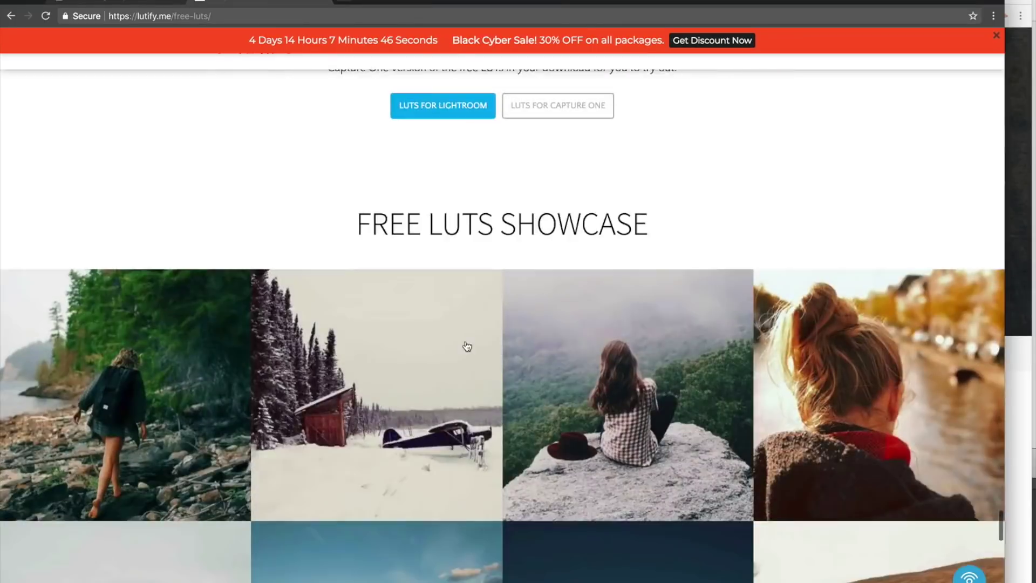
{"action": "scroll", "coordinate": [468, 346], "scroll_direction": "down", "scroll_amount": 20}
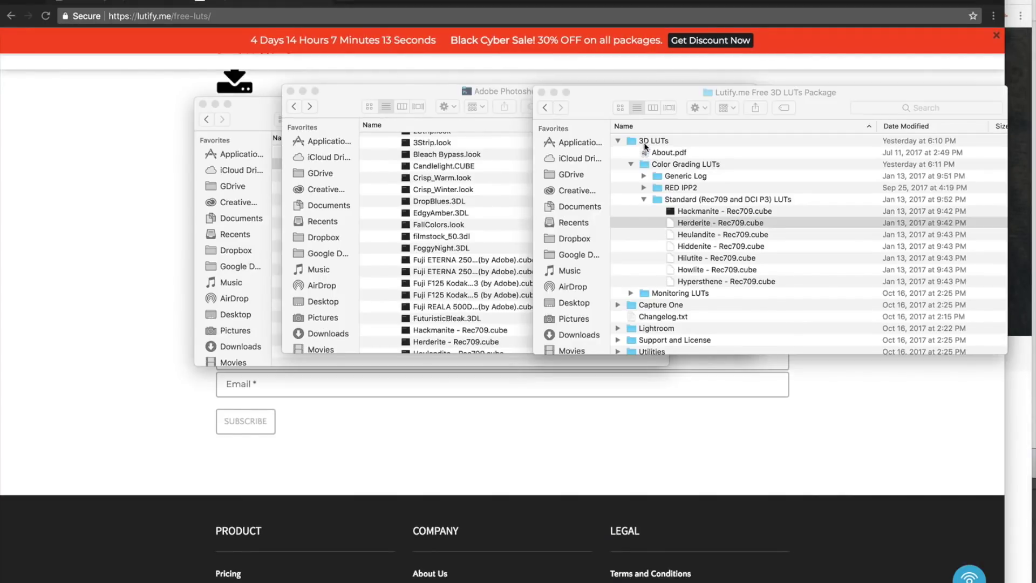
Step: Select all the Rec709 cube files, Hackmanite through Hypersthene, in the Standard (Rec709 and DCI P3) LUTs folder
{"action": "left_click", "coordinate": [675, 202]}
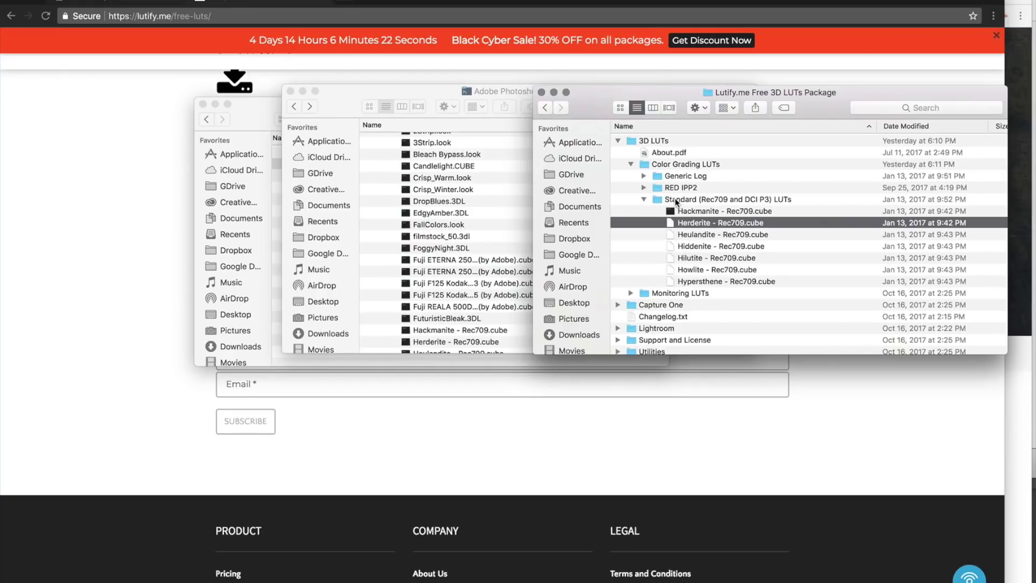
{"action": "left_click", "coordinate": [707, 211]}
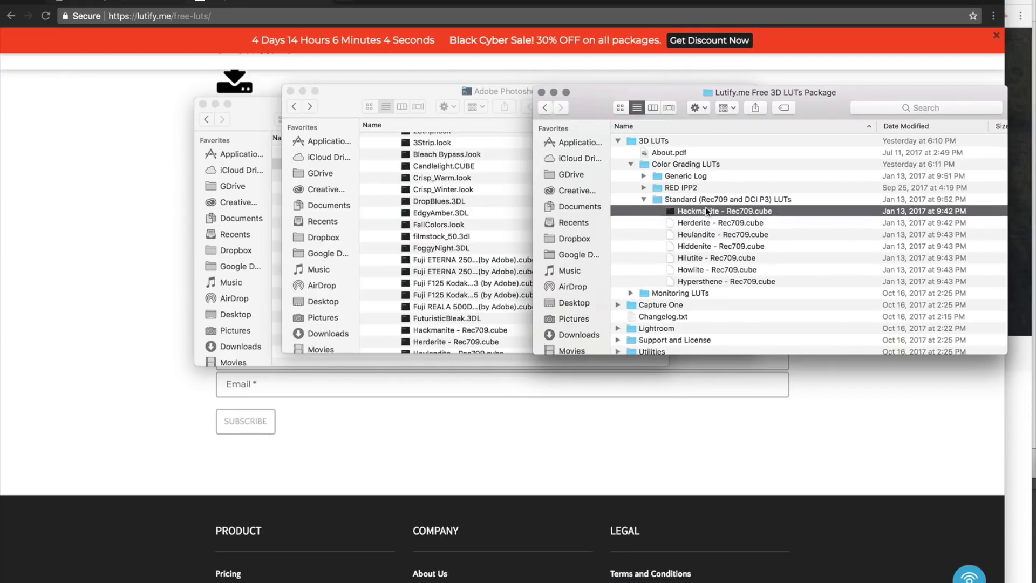
{"action": "left_click", "coordinate": [697, 280], "text": "shift"}
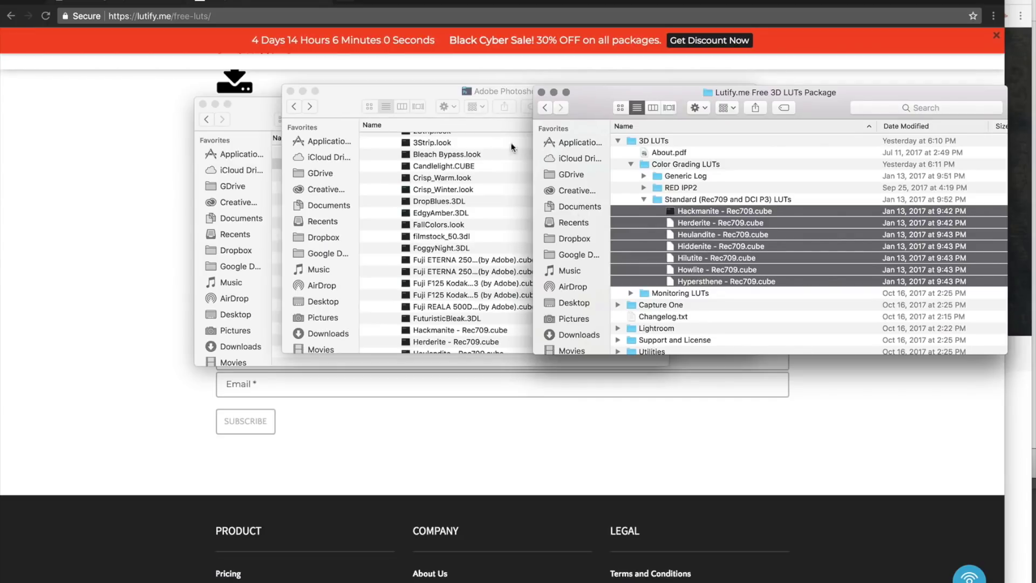
Step: Examine the contents of the 3DLUTs folder inside the Adobe Photoshop CC 2018 Presets folder, then return to the Lutify.me package
{"action": "left_click", "coordinate": [445, 94]}
{"action": "scroll", "coordinate": [486, 216], "scroll_direction": "up", "scroll_amount": 5}
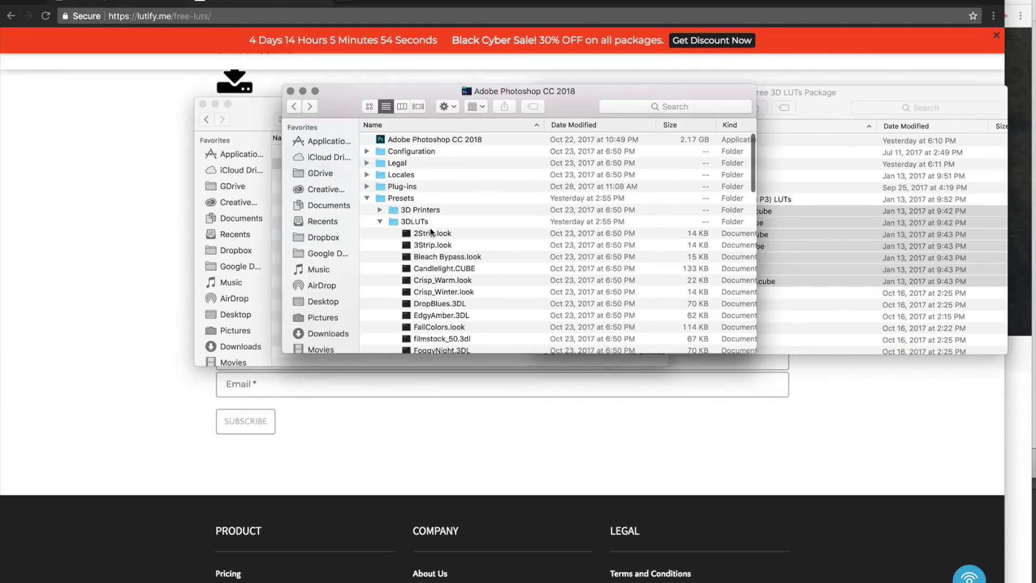
{"action": "scroll", "coordinate": [432, 243], "scroll_direction": "down", "scroll_amount": 3}
{"action": "left_click", "coordinate": [770, 253]}
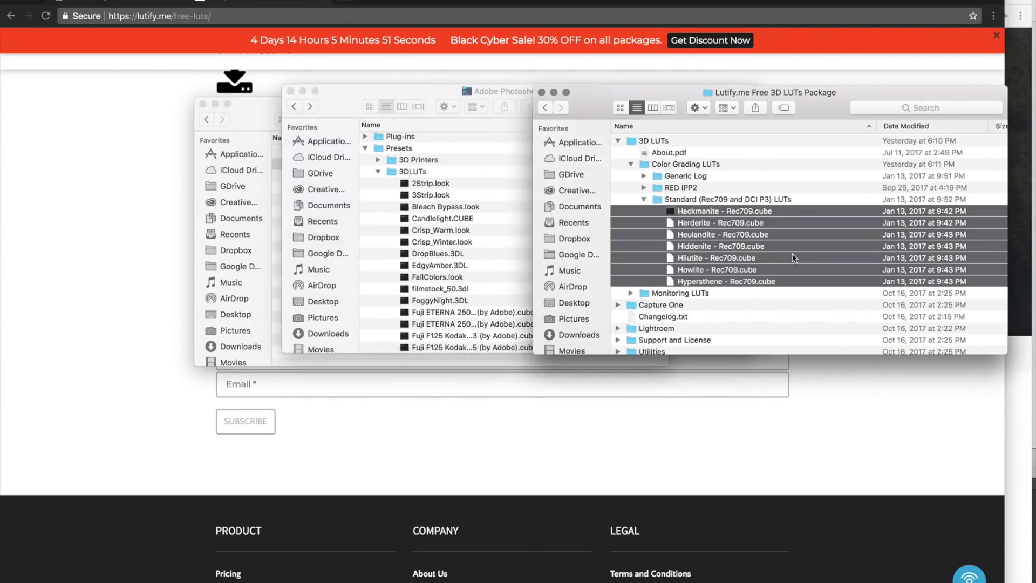
Step: Copy MoeOT.cube and MoeWarm.cube from the Mo LUTS folder into Photoshop's Presets/3DLUTs folder
{"action": "left_click", "coordinate": [269, 134]}
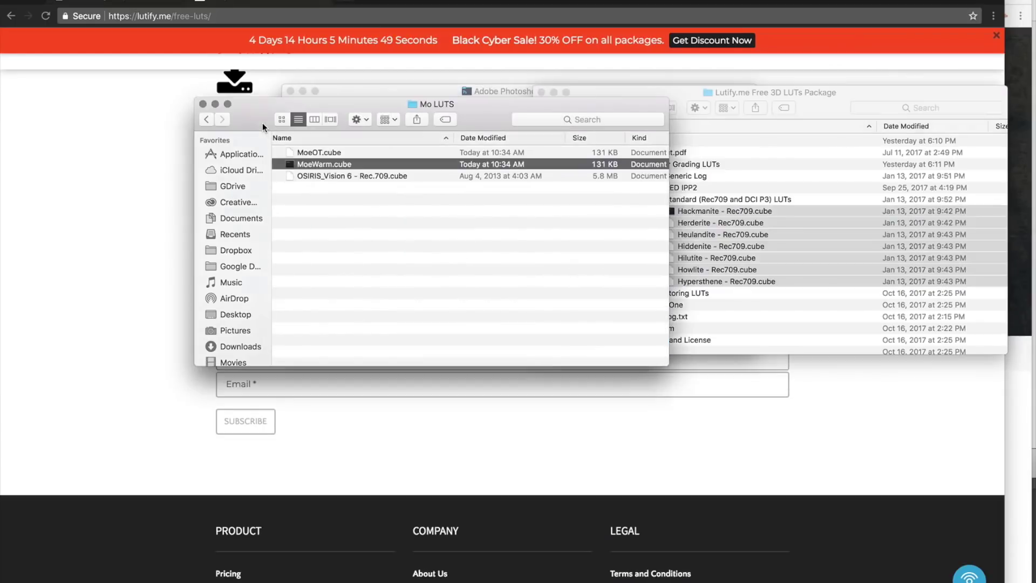
{"action": "left_click_drag", "start_coordinate": [326, 104], "coordinate": [189, 116]}
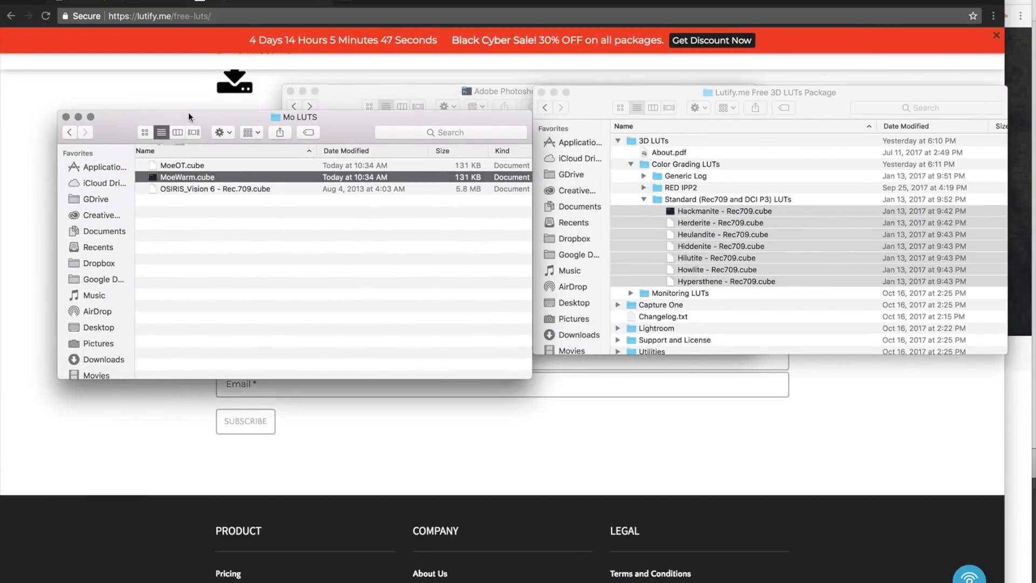
{"action": "left_click", "coordinate": [192, 166]}
{"action": "left_click", "coordinate": [190, 175], "text": "shift"}
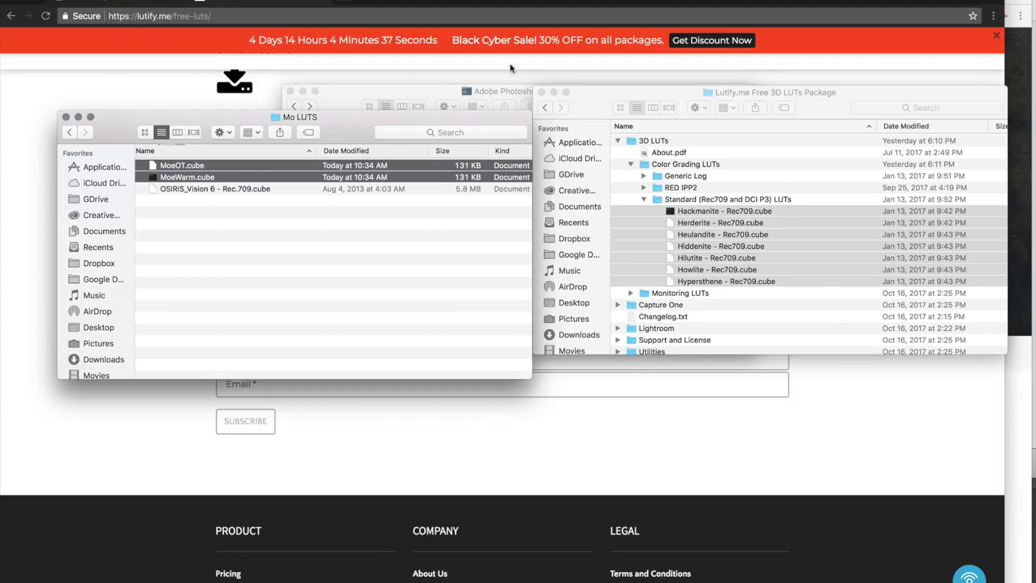
{"action": "left_click", "coordinate": [474, 89]}
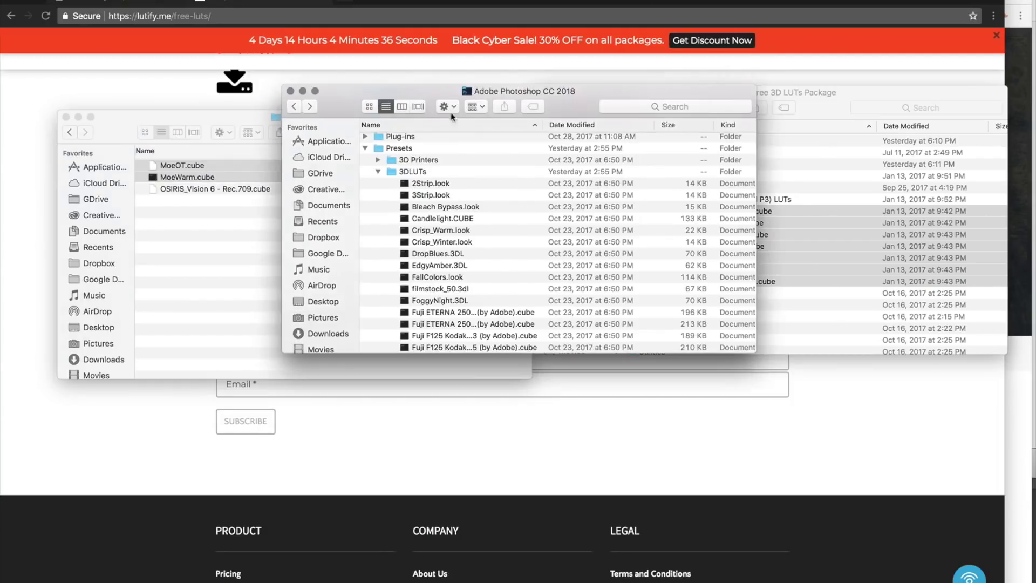
{"action": "left_click", "coordinate": [203, 212]}
{"action": "left_click_drag", "start_coordinate": [203, 212], "coordinate": [539, 241]}
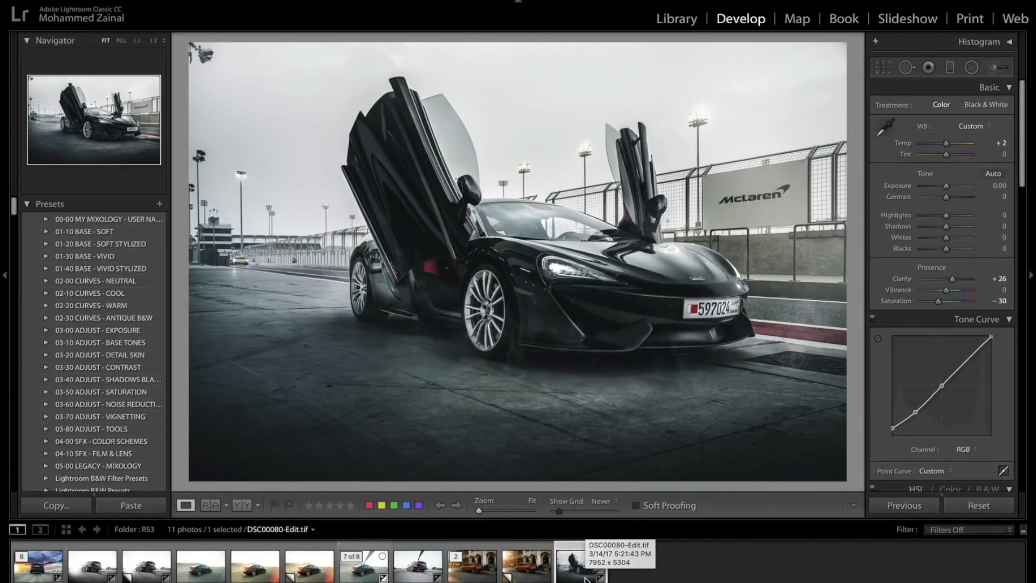
Step: Open the photo DSC01292-Edit.tif / Copy 1 of the black sedan from Lightroom in Adobe Photoshop CC 2018
{"action": "left_click", "coordinate": [311, 572]}
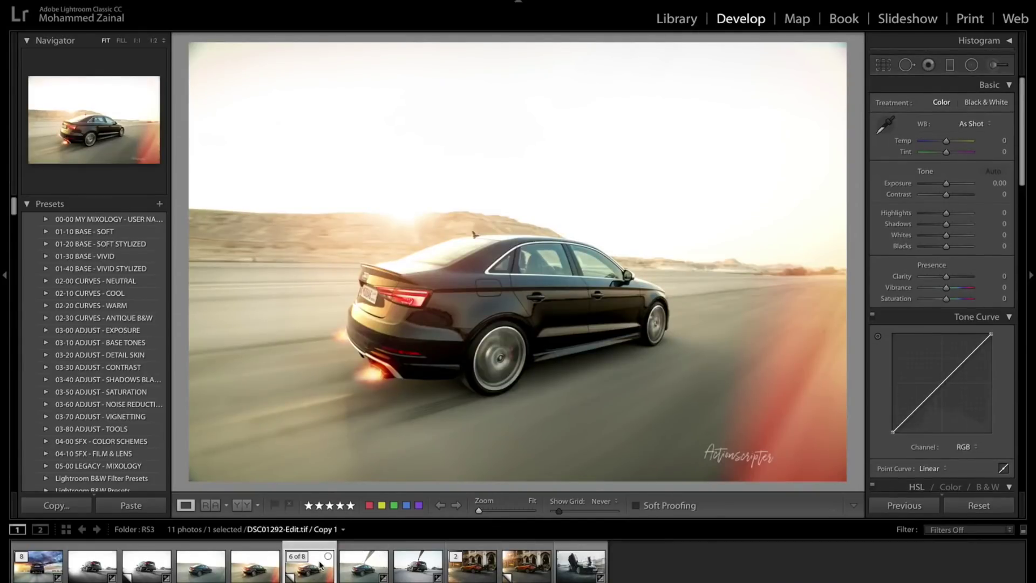
{"action": "right_click", "coordinate": [320, 565]}
{"action": "mouse_move", "coordinate": [374, 334]}
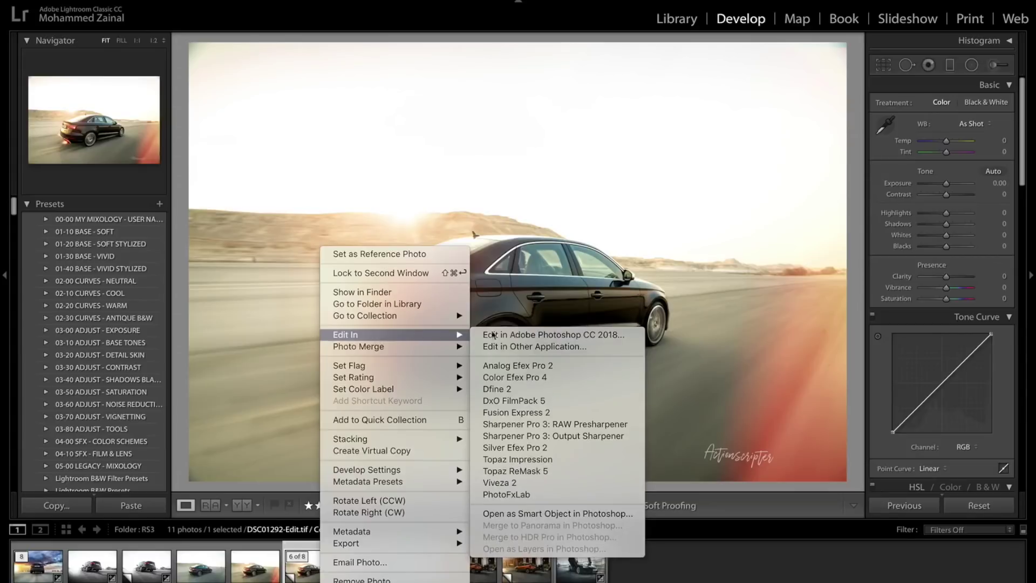
{"action": "left_click", "coordinate": [531, 335]}
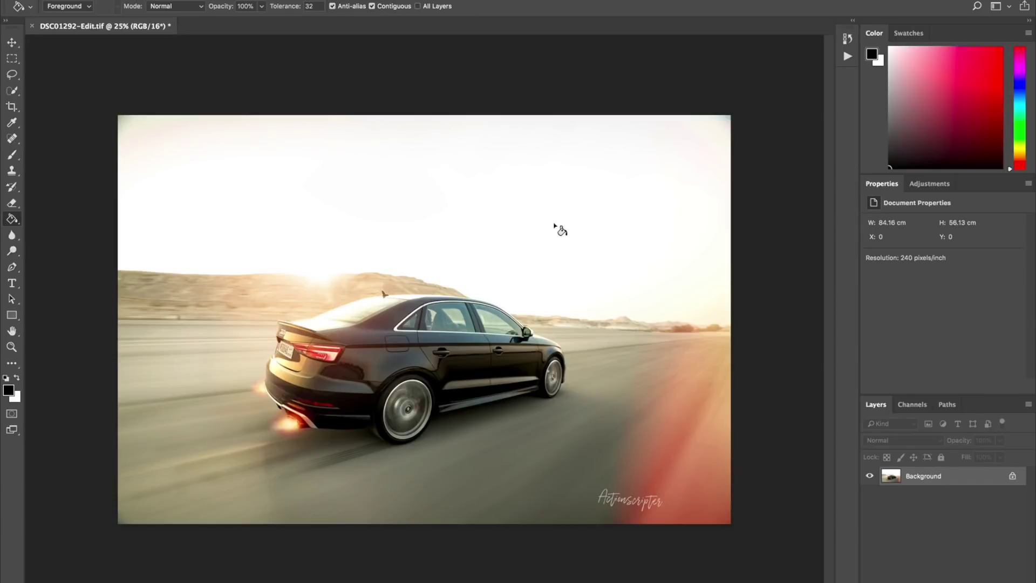
Step: Add a Color Lookup adjustment layer above the Background and load the Hackmanite - Rec709.cube 3D LUT
{"action": "left_click", "coordinate": [936, 582]}
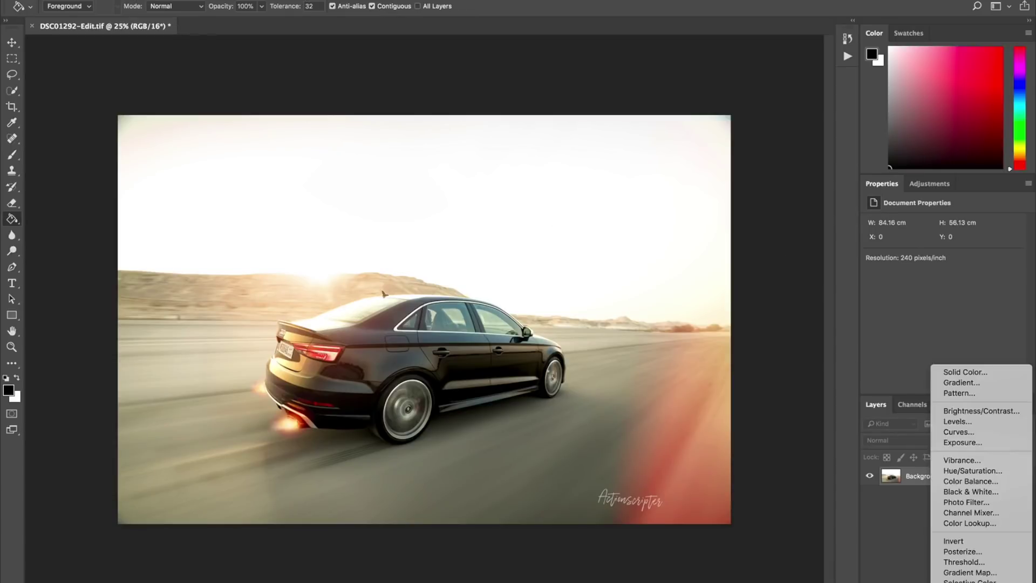
{"action": "left_click", "coordinate": [983, 521]}
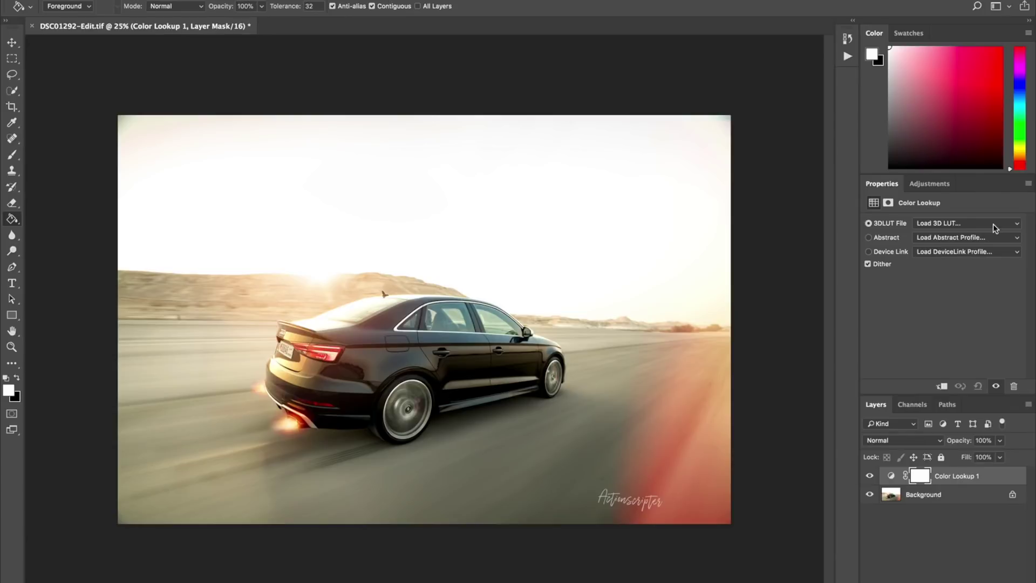
{"action": "left_click", "coordinate": [972, 223]}
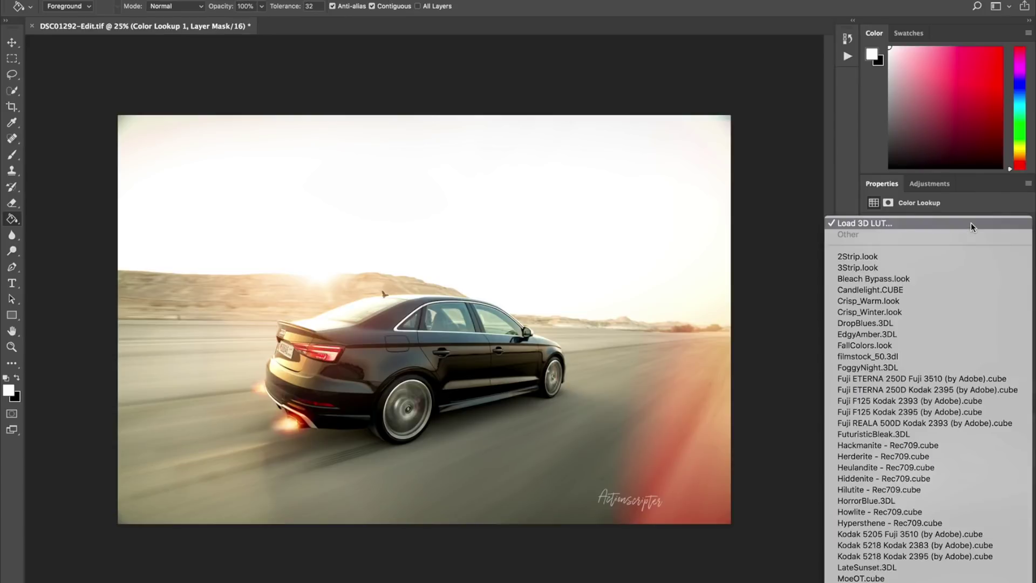
{"action": "scroll", "coordinate": [935, 480], "scroll_direction": "down", "scroll_amount": 2}
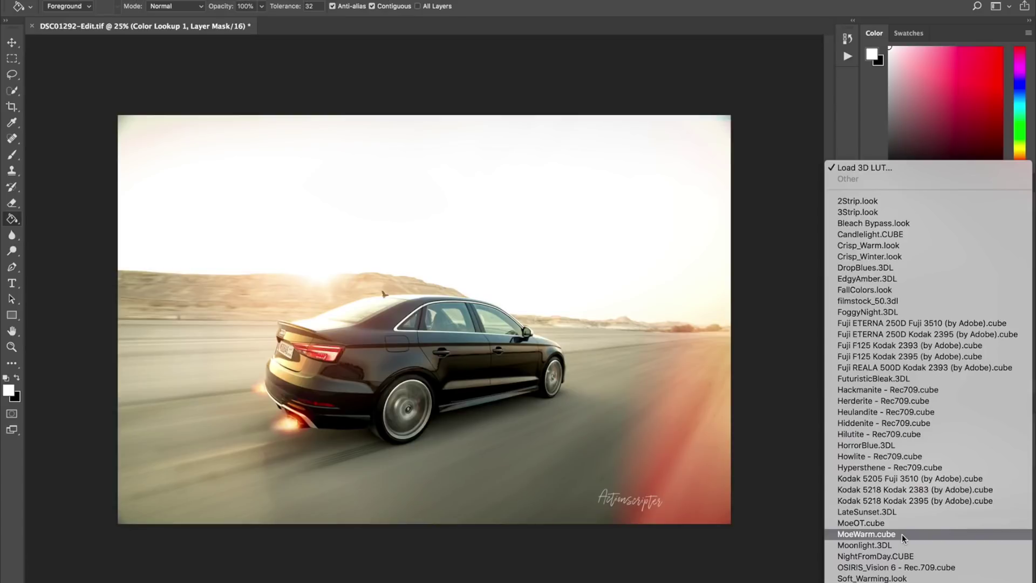
{"action": "left_click", "coordinate": [933, 390]}
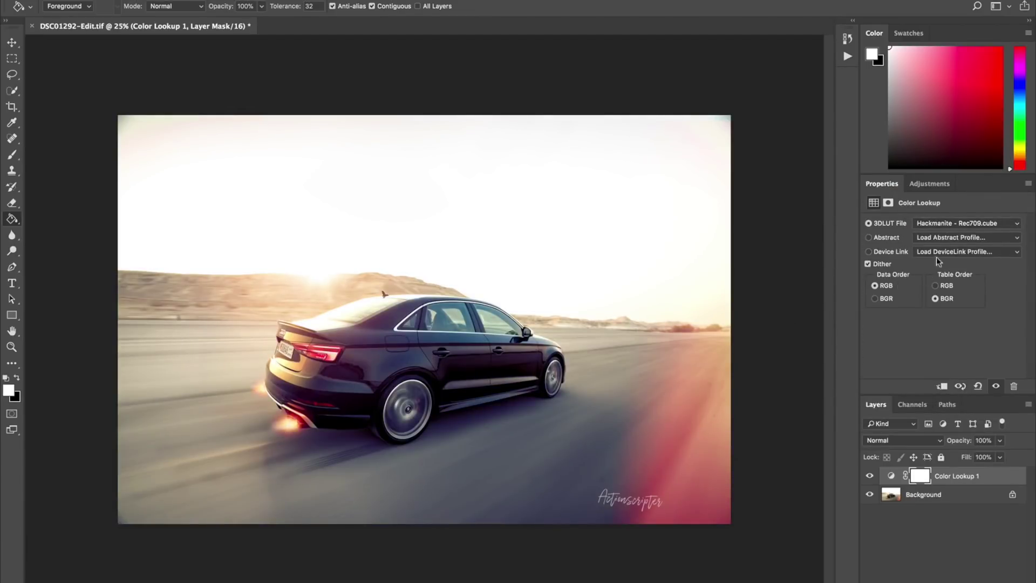
Step: Try the Herderite and Heulandite Rec709 LUTs on the Color Lookup layer, continuing through the list to HorrorBlue.3DL
{"action": "left_click", "coordinate": [949, 222]}
{"action": "left_click", "coordinate": [944, 234]}
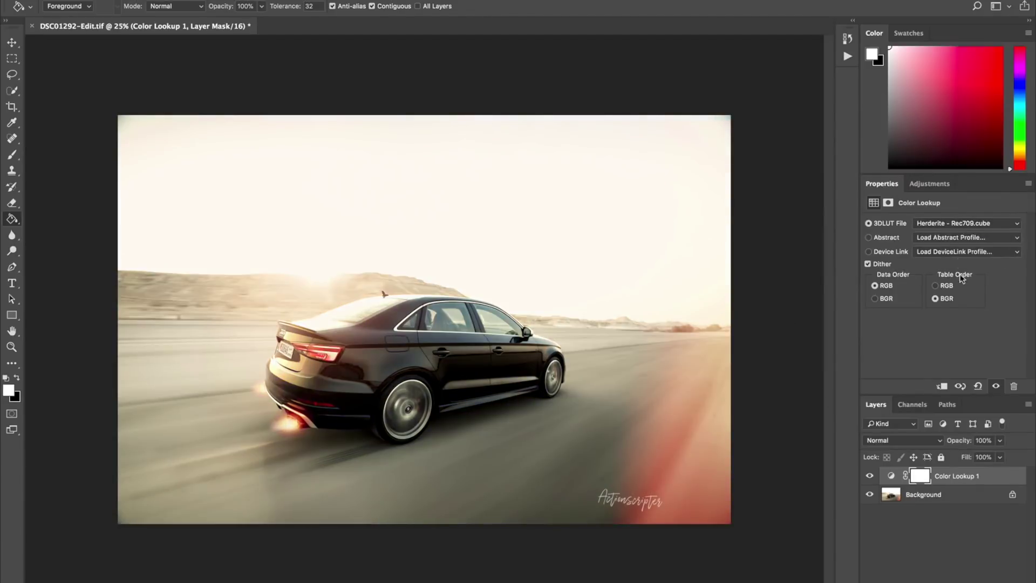
{"action": "left_click", "coordinate": [959, 223]}
{"action": "left_click", "coordinate": [954, 233]}
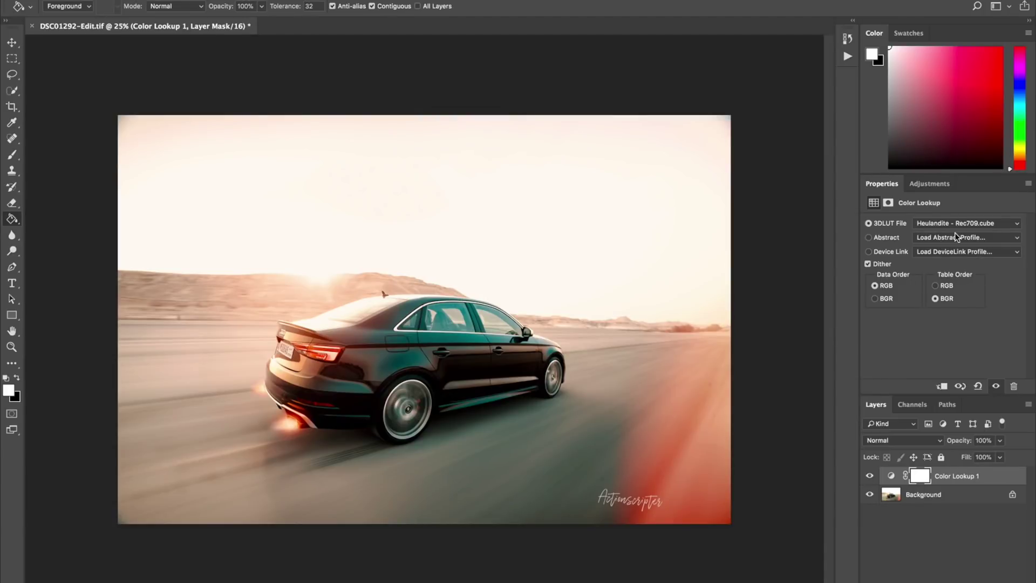
{"action": "key", "text": "Down"}
{"action": "key", "text": "Down"}
{"action": "key", "text": "Down"}
Step: Set the Color Lookup layer's 3D LUT file to MoeWarm.cube and inspect the graded photo
{"action": "left_click", "coordinate": [966, 224]}
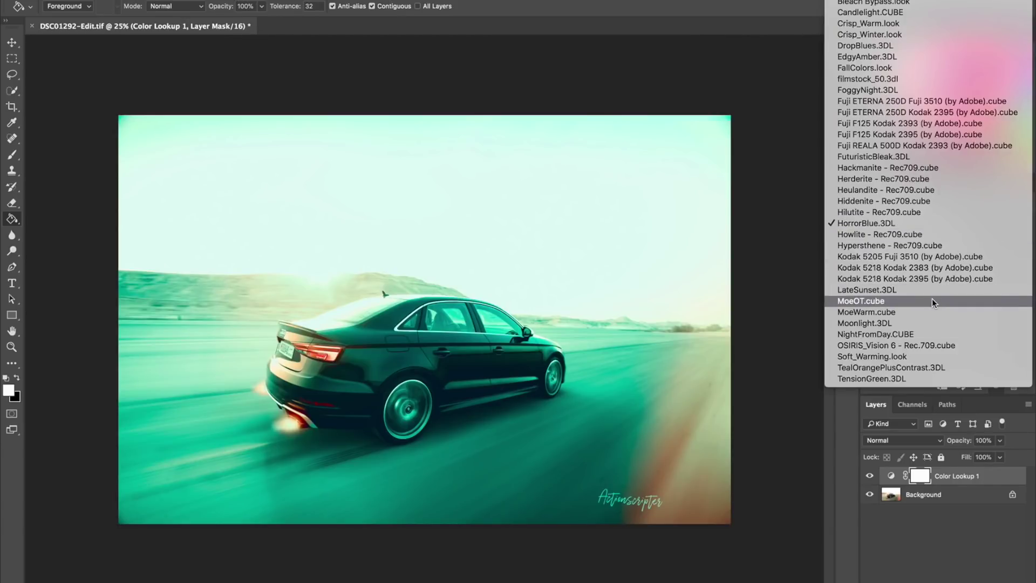
{"action": "left_click", "coordinate": [927, 312]}
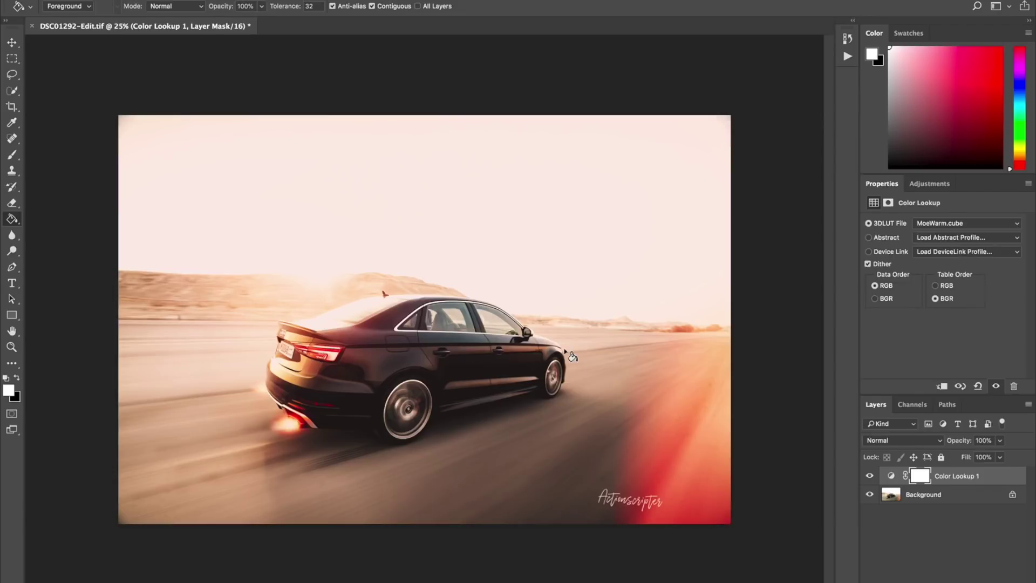
{"action": "scroll", "coordinate": [569, 353], "scroll_direction": "up", "scroll_amount": 2}
{"action": "scroll", "coordinate": [569, 353], "scroll_direction": "up", "scroll_amount": 1}
{"action": "scroll", "coordinate": [646, 393], "scroll_direction": "down", "scroll_amount": 3}
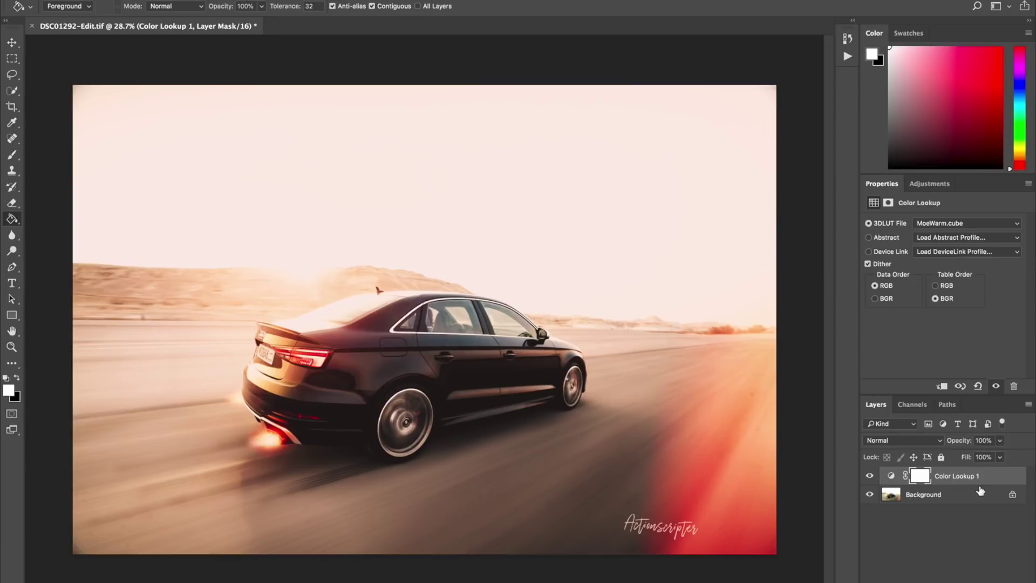
Step: In the Color Lookup layer's blending options, lower the Blend If highlight limit of the underlying layer to 243
{"action": "left_click", "coordinate": [944, 576]}
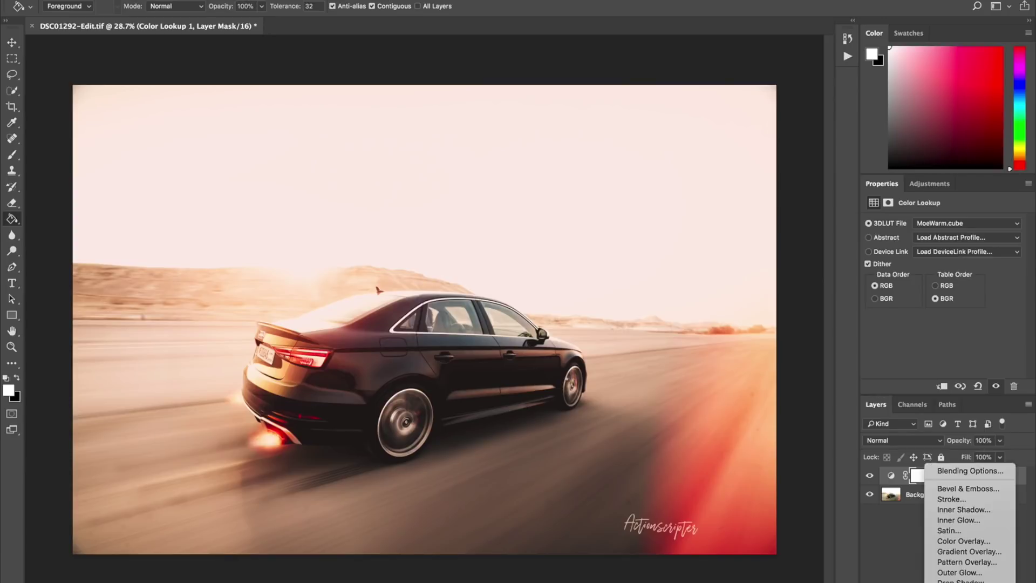
{"action": "left_click", "coordinate": [960, 471]}
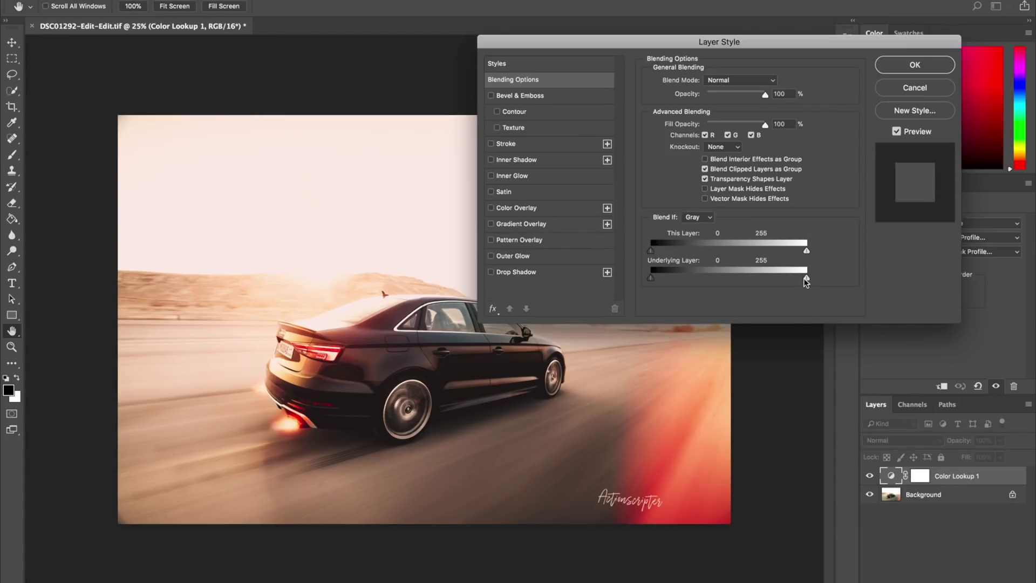
{"action": "mouse_move", "coordinate": [805, 279]}
{"action": "left_mouse_down"}
{"action": "mouse_move", "coordinate": [777, 279]}
{"action": "mouse_move", "coordinate": [814, 280]}
{"action": "mouse_move", "coordinate": [775, 276]}
{"action": "mouse_move", "coordinate": [808, 275]}
{"action": "mouse_move", "coordinate": [801, 282]}
{"action": "left_mouse_up"}
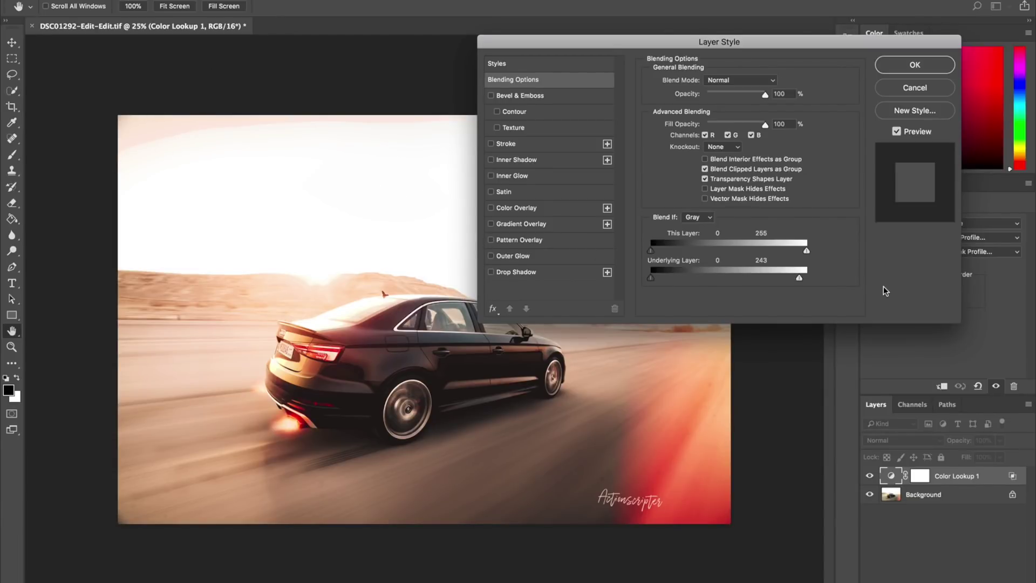
Step: Split the underlying layer's Blend If highlight limit to feather the grade out of the bright areas, and apply the layer style
{"action": "key", "text": "alt"}
{"action": "left_click_drag", "start_coordinate": [799, 279], "coordinate": [757, 279]}
{"action": "left_click_drag", "start_coordinate": [775, 280], "coordinate": [774, 280]}
{"action": "left_click_drag", "start_coordinate": [759, 275], "coordinate": [761, 275]}
{"action": "left_click", "coordinate": [894, 67]}
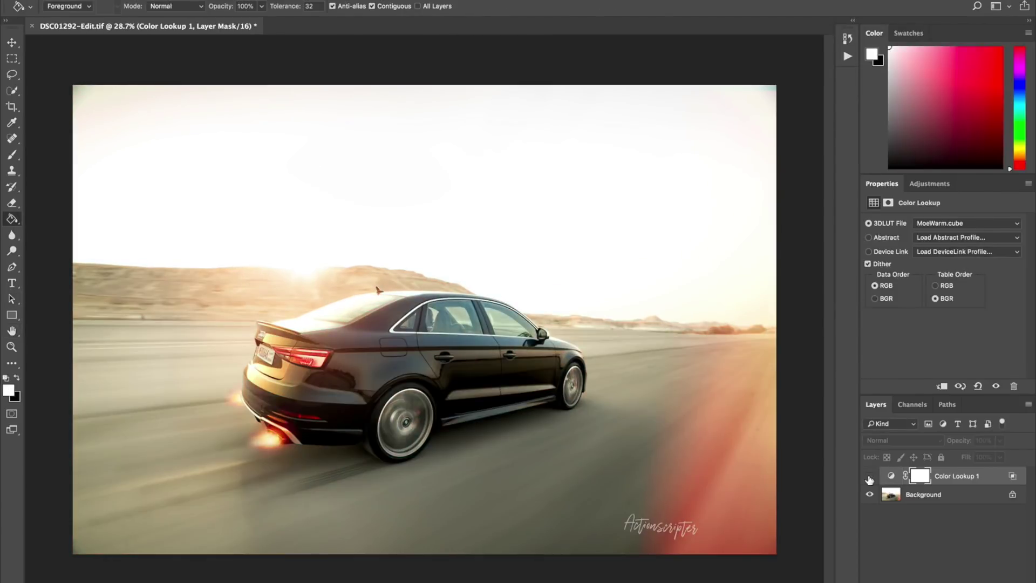
Step: Toggle the Color Lookup layer's visibility to compare the photo before and after the grade
{"action": "left_click", "coordinate": [868, 477]}
{"action": "left_click", "coordinate": [869, 477]}
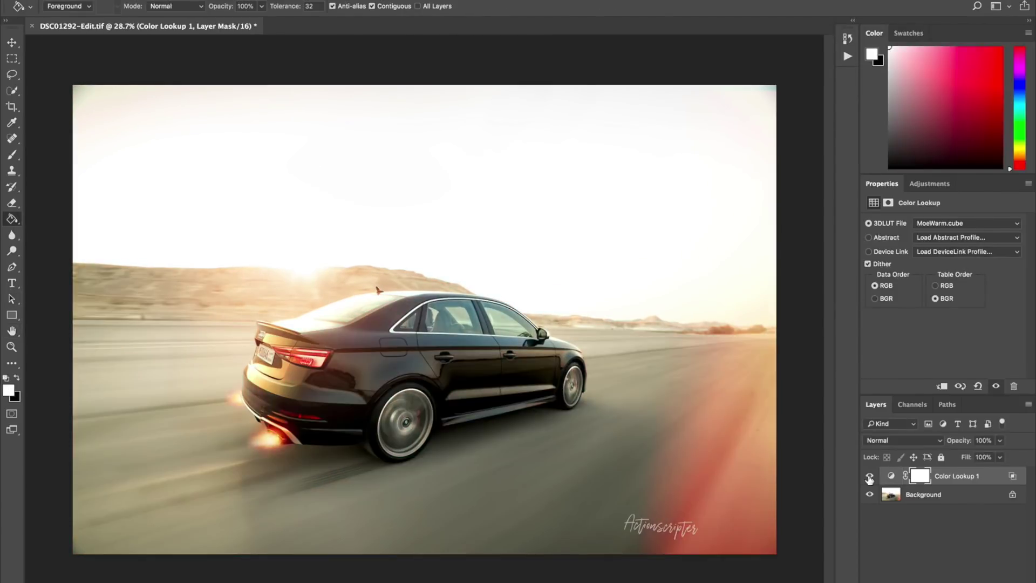
Step: Switch the MoeWarm.cube grade off and on repeatedly to examine its effect on the shadows, road and sky
{"action": "left_click", "coordinate": [869, 477]}
{"action": "left_click", "coordinate": [869, 477]}
{"action": "left_click", "coordinate": [869, 477]}
{"action": "left_click", "coordinate": [870, 477]}
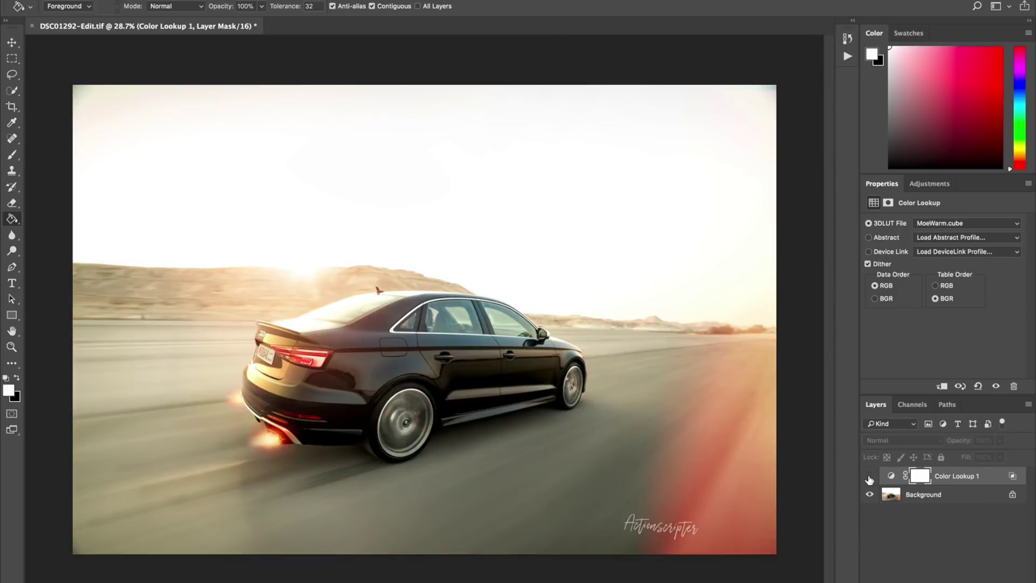
{"action": "left_click", "coordinate": [869, 477]}
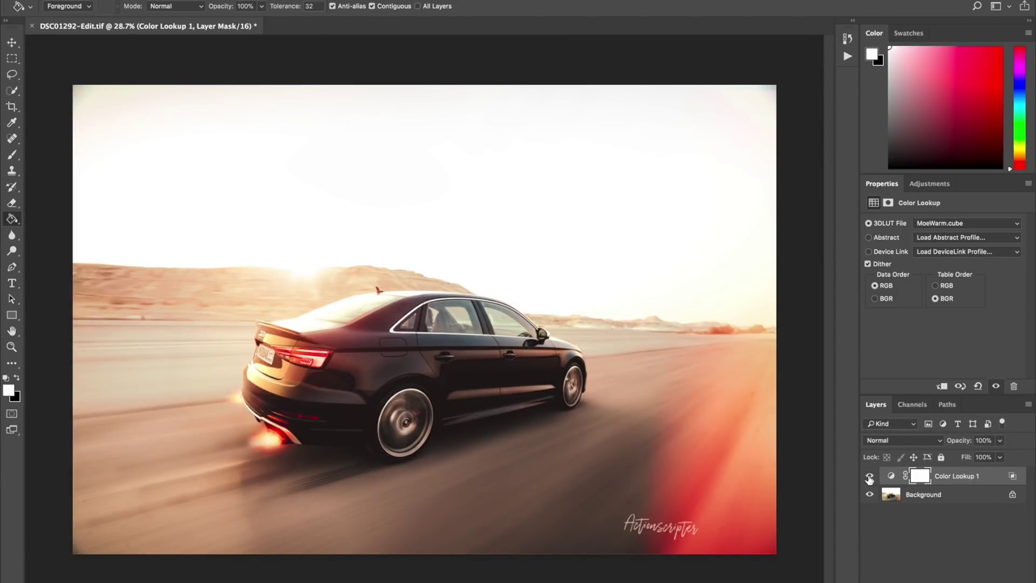
{"action": "left_click", "coordinate": [870, 477]}
{"action": "left_click", "coordinate": [869, 477]}
Step: Lower the Color Lookup layer's opacity to about 85%
{"action": "left_click", "coordinate": [1001, 444]}
{"action": "left_click", "coordinate": [983, 457]}
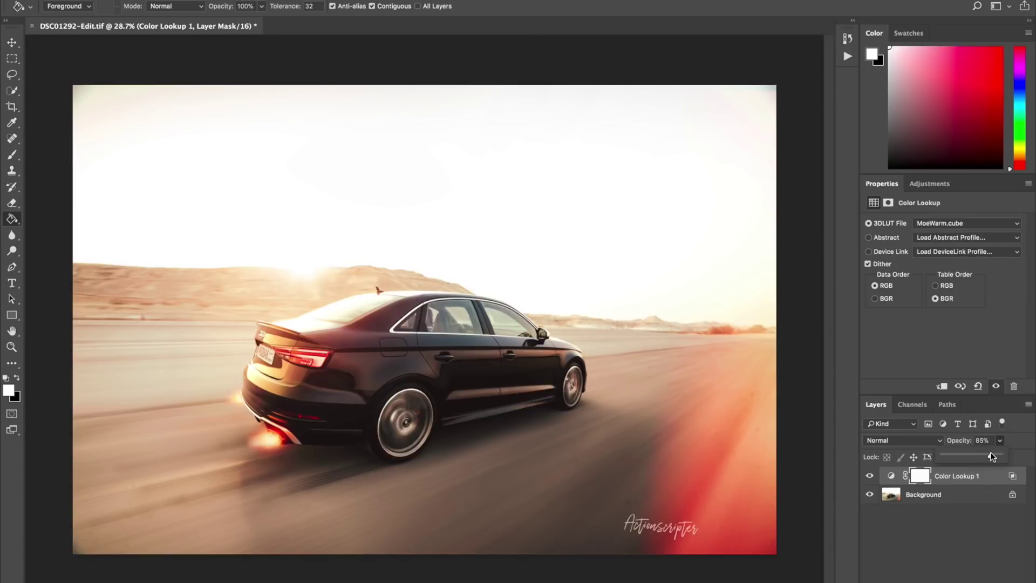
{"action": "left_click_drag", "start_coordinate": [992, 456], "coordinate": [991, 456]}
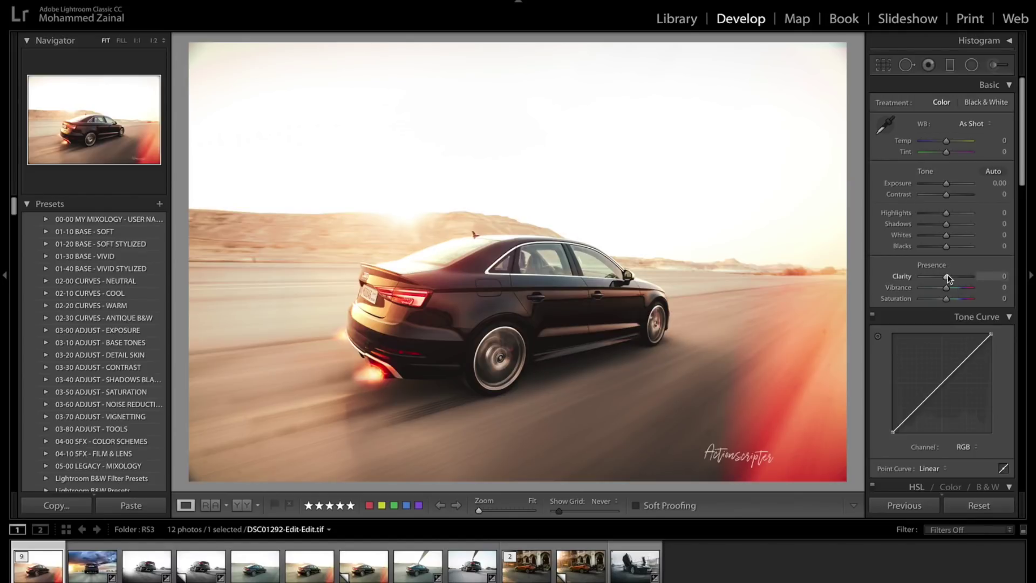
Step: In Lightroom, set the graded photo's Clarity to +27 and fade its blacks by lifting the tone curve's black point with midtone and shadow anchors
{"action": "left_click_drag", "start_coordinate": [948, 277], "coordinate": [956, 276]}
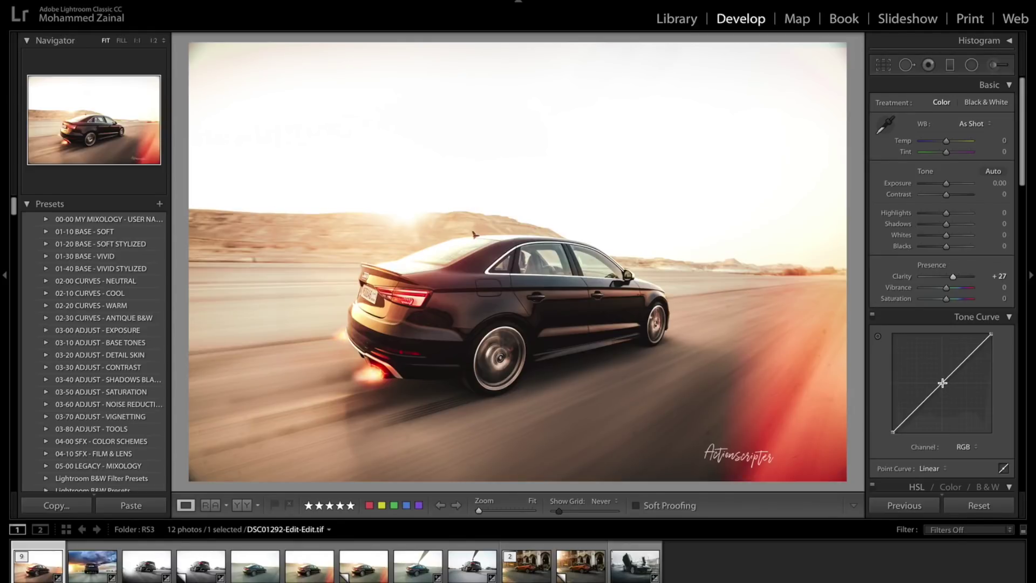
{"action": "left_click", "coordinate": [942, 383]}
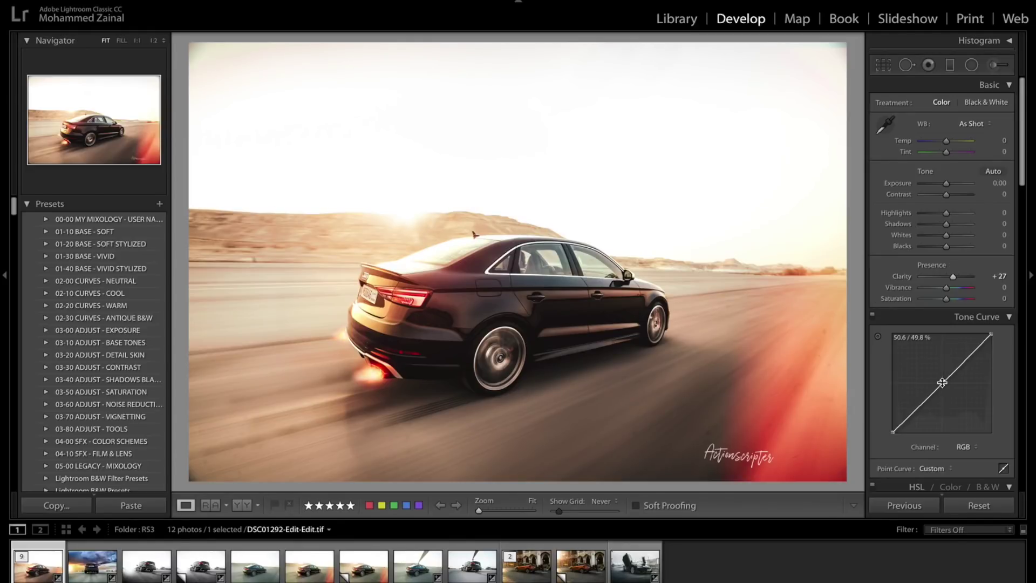
{"action": "left_click", "coordinate": [916, 411]}
{"action": "left_click", "coordinate": [904, 420]}
{"action": "left_click_drag", "start_coordinate": [893, 432], "coordinate": [889, 420]}
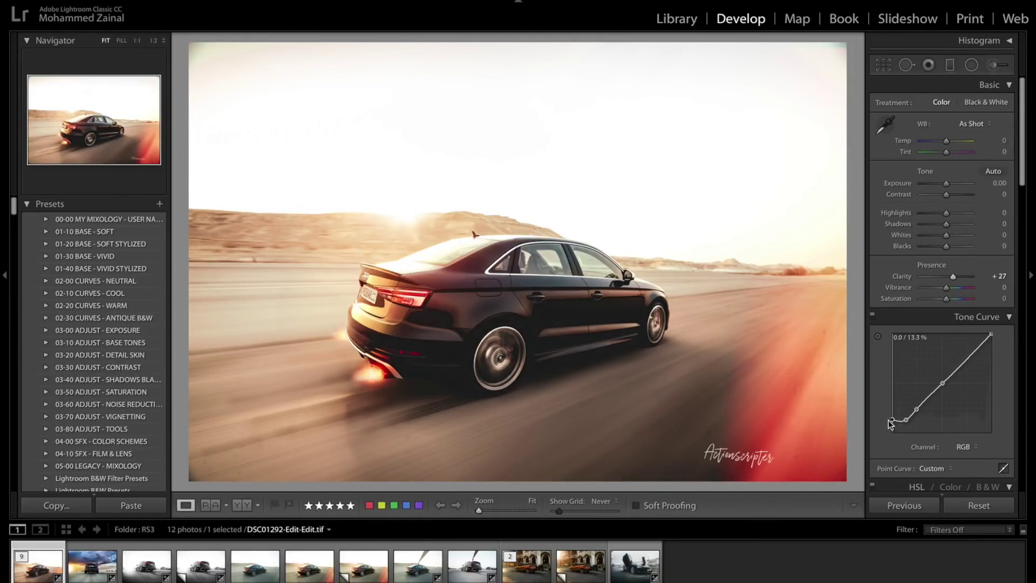
{"action": "left_click_drag", "start_coordinate": [889, 426], "coordinate": [905, 420]}
Step: Rotate the crop to an angle of -5.30, apply it, and compare the edited photo with the ungraded version
{"action": "left_click", "coordinate": [883, 65]}
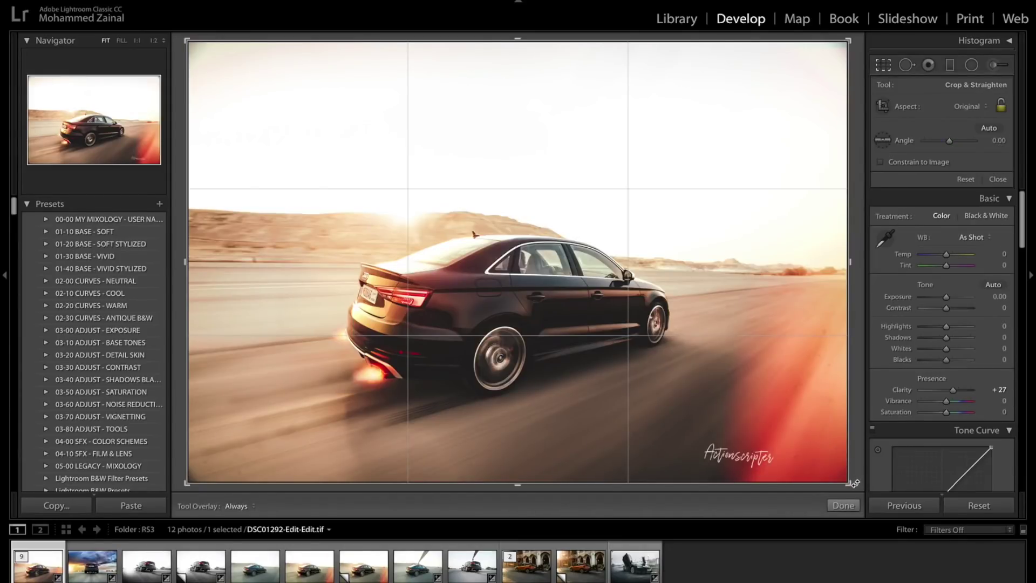
{"action": "left_click_drag", "start_coordinate": [855, 484], "coordinate": [877, 452]}
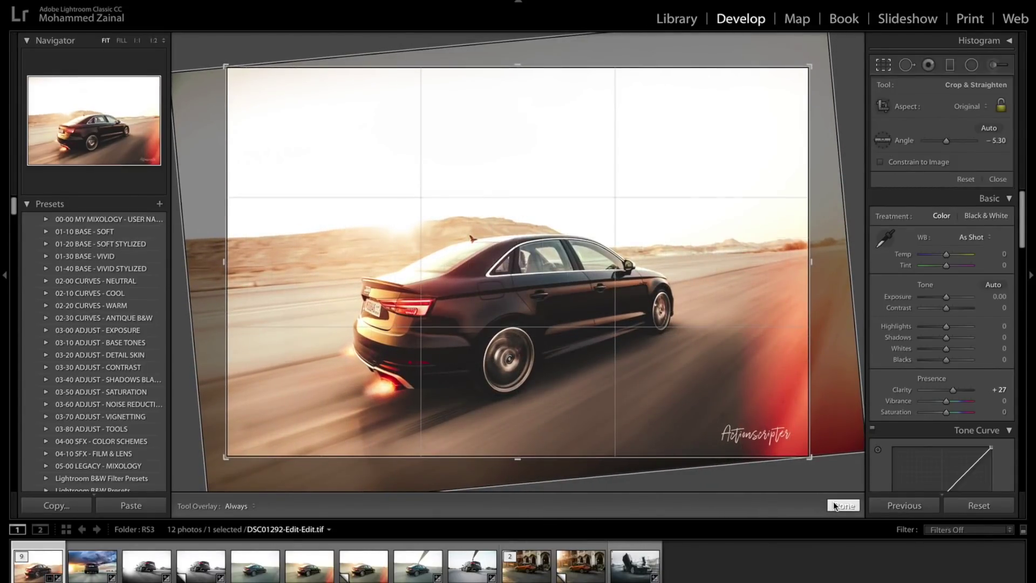
{"action": "left_click", "coordinate": [843, 506]}
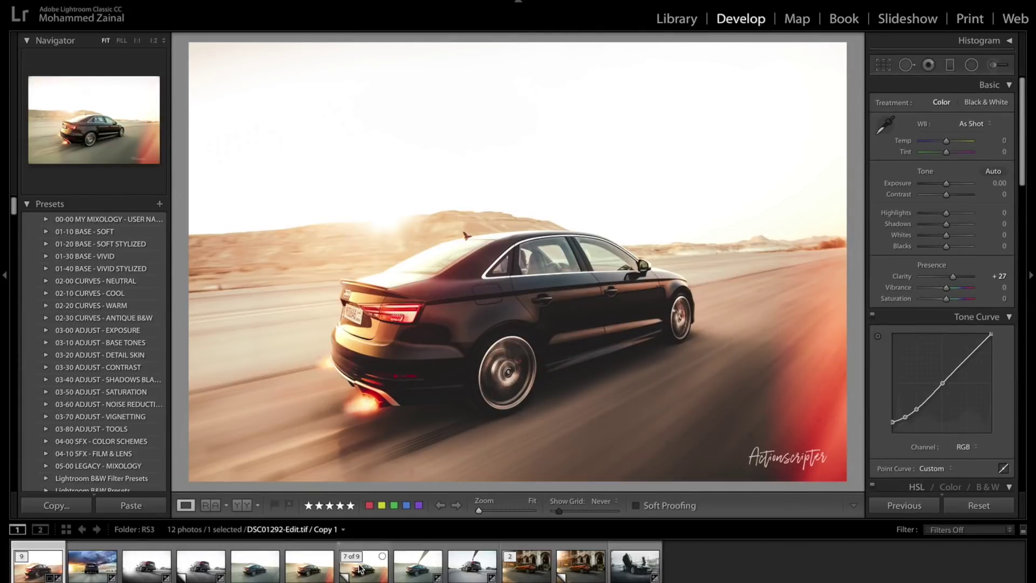
{"action": "left_click", "coordinate": [360, 568]}
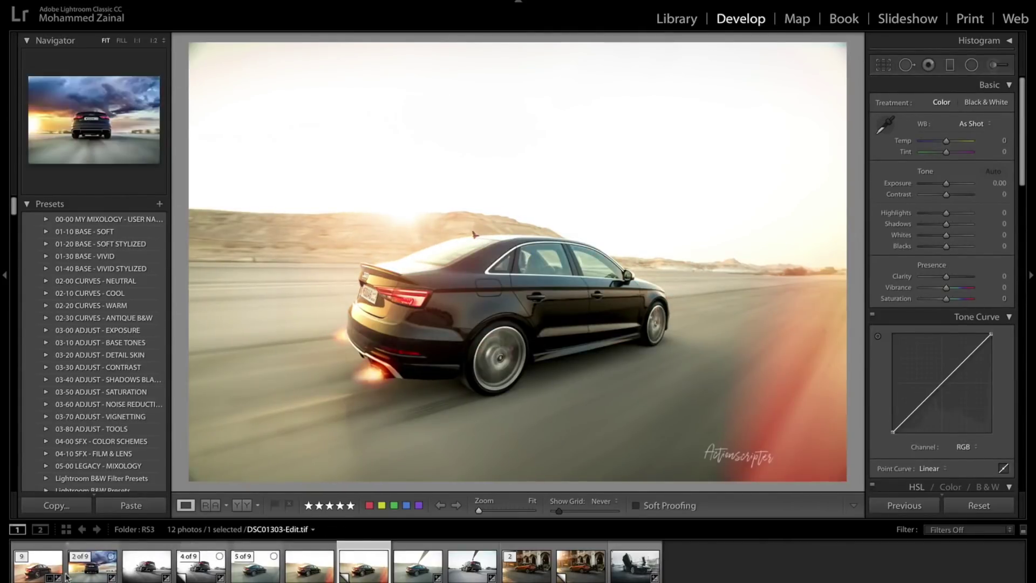
{"action": "left_click", "coordinate": [34, 576]}
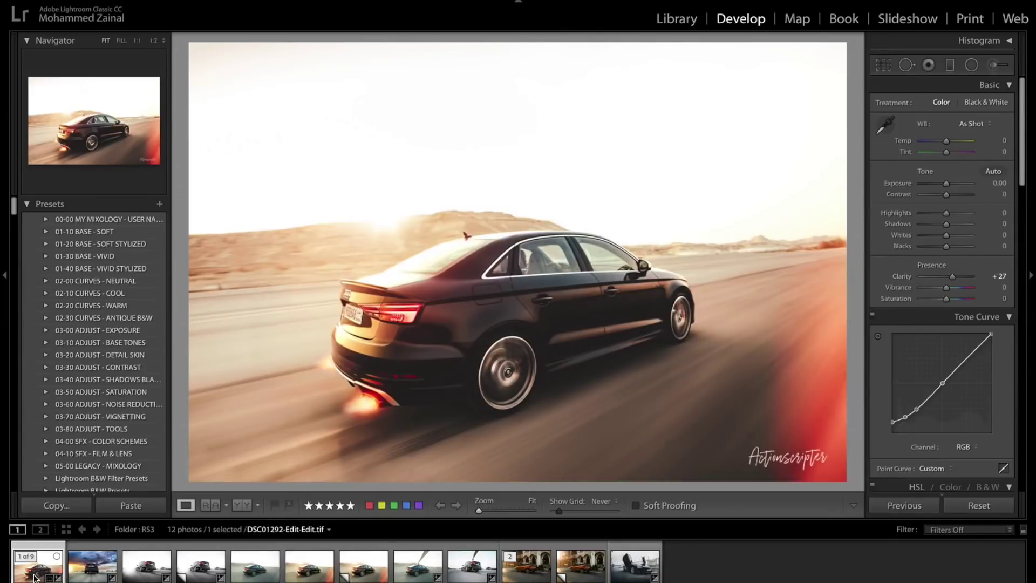
Step: Open the virtual copy of DSC01308-Edit.tif, the desaturated rear view of the black car, in Photoshop
{"action": "left_click", "coordinate": [197, 574]}
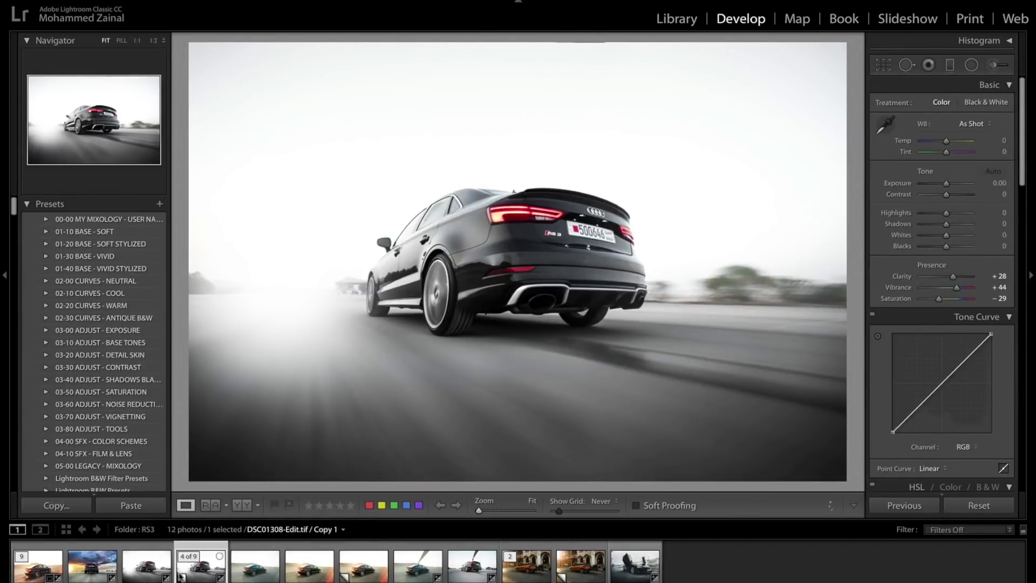
{"action": "right_click", "coordinate": [196, 576]}
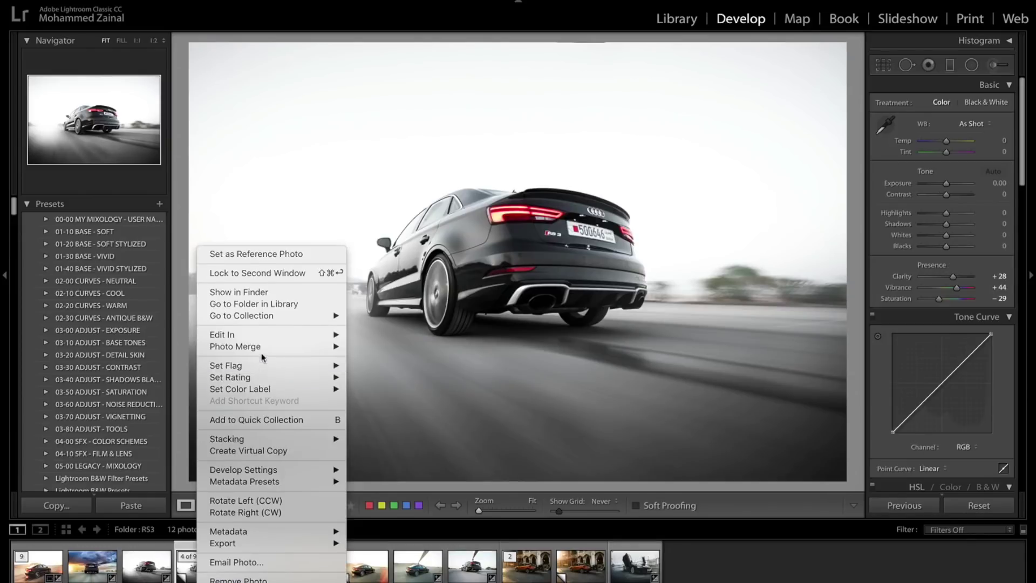
{"action": "mouse_move", "coordinate": [267, 337]}
{"action": "left_click", "coordinate": [374, 338]}
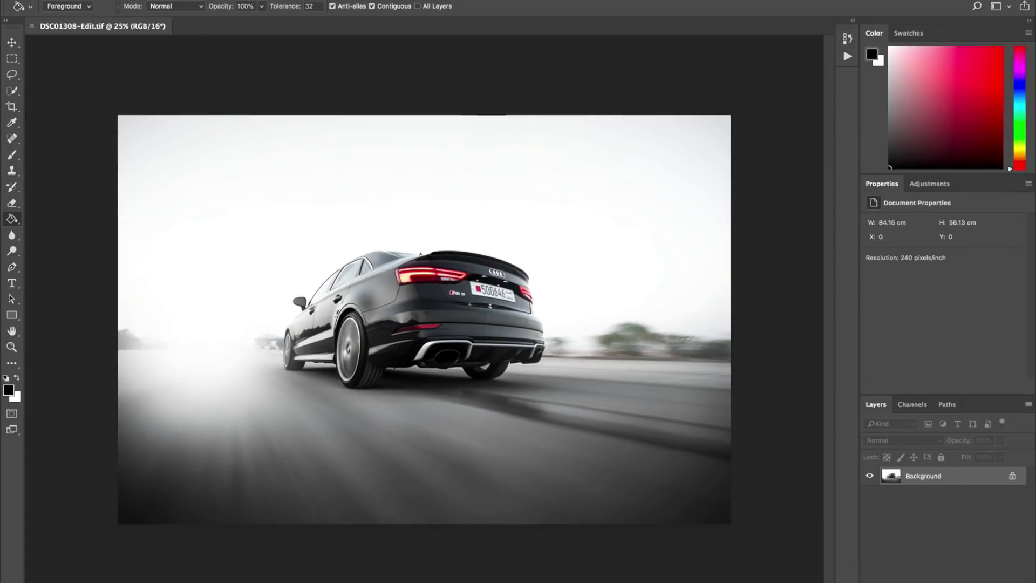
Step: Add a Color Lookup adjustment layer using the Hiddenite - Rec709.cube LUT and lower its opacity to 50%
{"action": "left_click", "coordinate": [965, 546]}
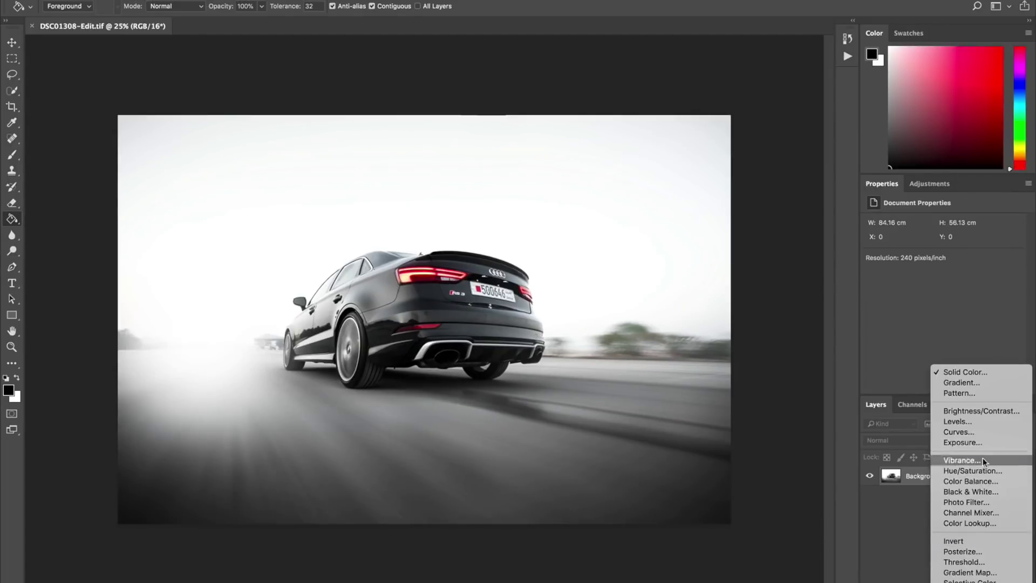
{"action": "left_click", "coordinate": [972, 471]}
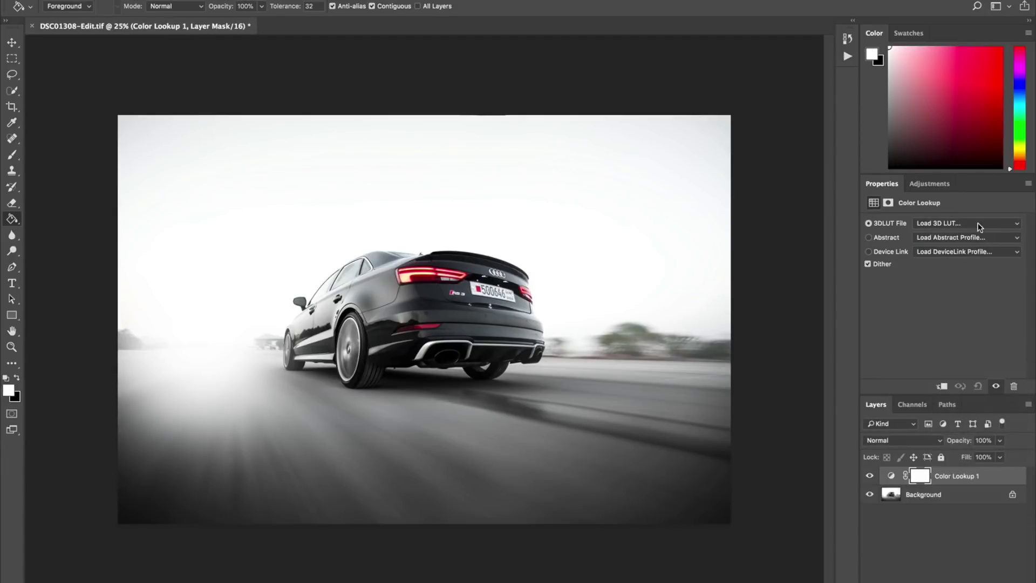
{"action": "left_click", "coordinate": [950, 223]}
{"action": "scroll", "coordinate": [925, 400], "scroll_direction": "down", "scroll_amount": 3}
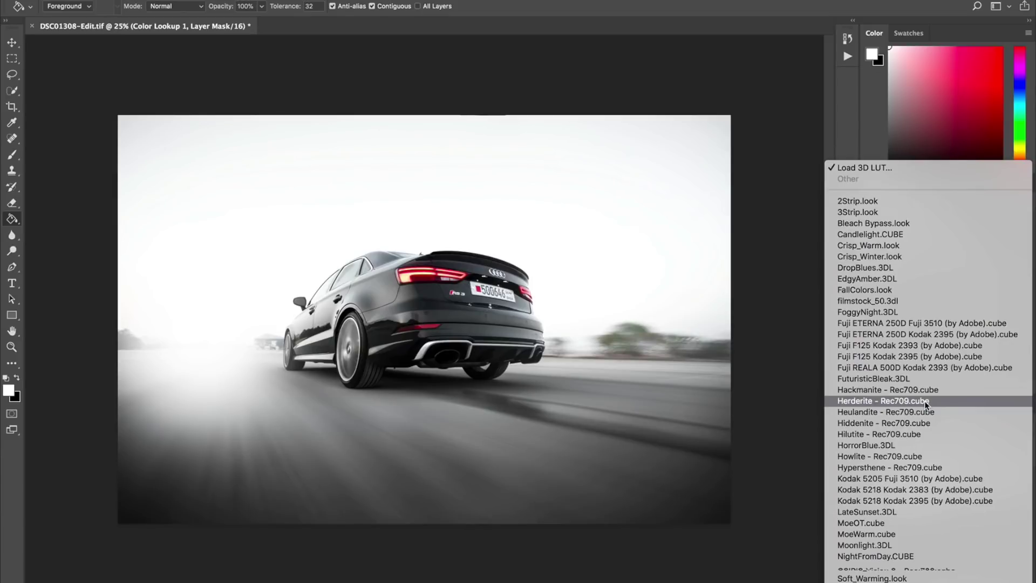
{"action": "left_click", "coordinate": [916, 420]}
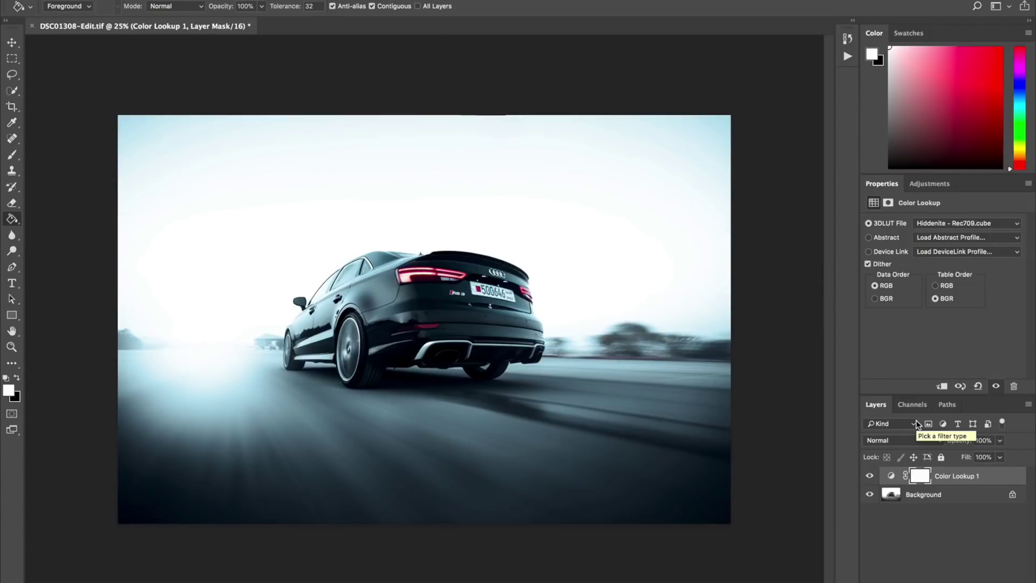
{"action": "left_click", "coordinate": [999, 441]}
{"action": "left_click_drag", "start_coordinate": [975, 452], "coordinate": [970, 454]}
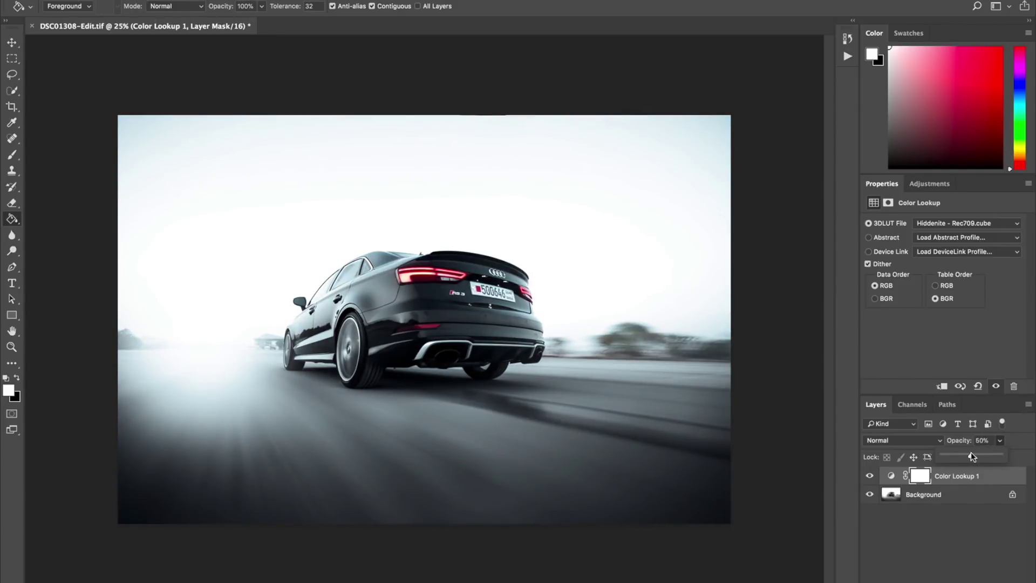
Step: Toggle the Color Lookup layer's visibility to compare the photo with and without the Hiddenite grade
{"action": "left_click", "coordinate": [870, 478]}
{"action": "left_click", "coordinate": [872, 478]}
{"action": "left_click", "coordinate": [872, 479]}
{"action": "left_click", "coordinate": [872, 478]}
{"action": "left_click", "coordinate": [872, 479]}
{"action": "left_click", "coordinate": [870, 478]}
{"action": "left_click", "coordinate": [871, 478]}
{"action": "left_click", "coordinate": [870, 478]}
{"action": "left_click", "coordinate": [1000, 442]}
Step: Add a Curves layer directly above the Background, anchor its midtones and shadows, and lift the black point to fade the blacks
{"action": "left_click", "coordinate": [963, 499]}
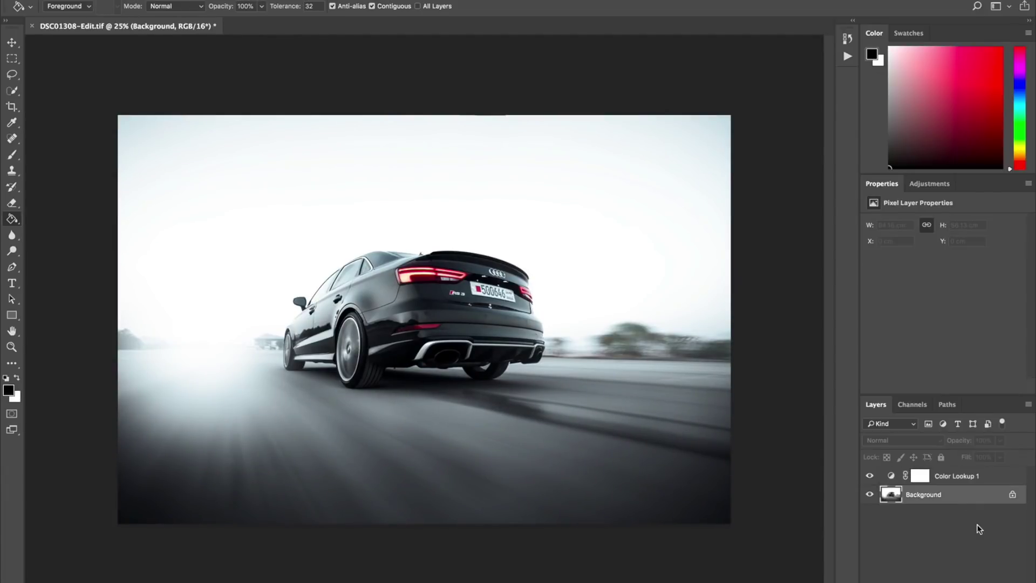
{"action": "left_click", "coordinate": [946, 582]}
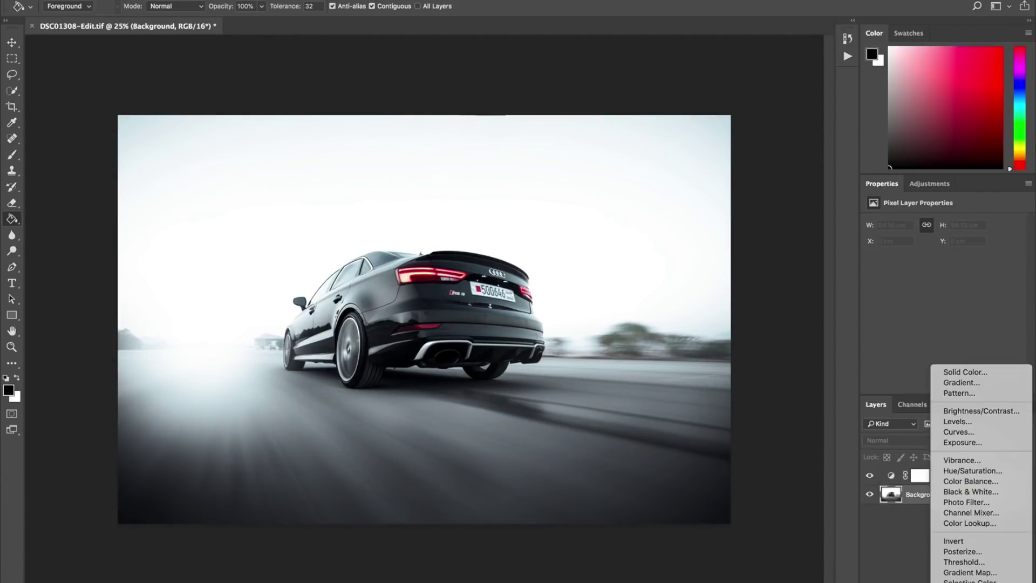
{"action": "left_click", "coordinate": [970, 432]}
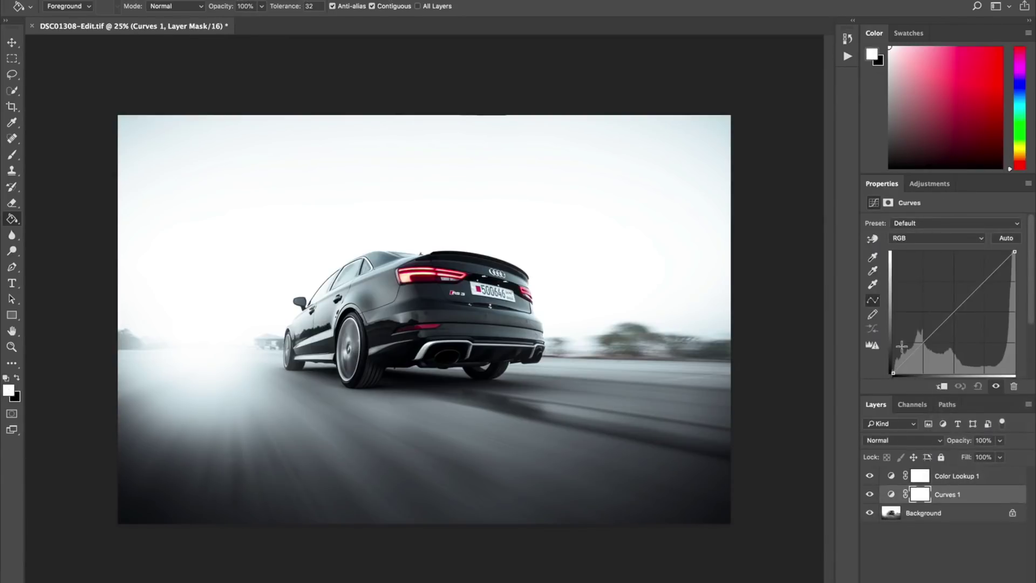
{"action": "left_click", "coordinate": [953, 312]}
{"action": "left_click", "coordinate": [922, 342]}
{"action": "left_click_drag", "start_coordinate": [888, 371], "coordinate": [872, 352]}
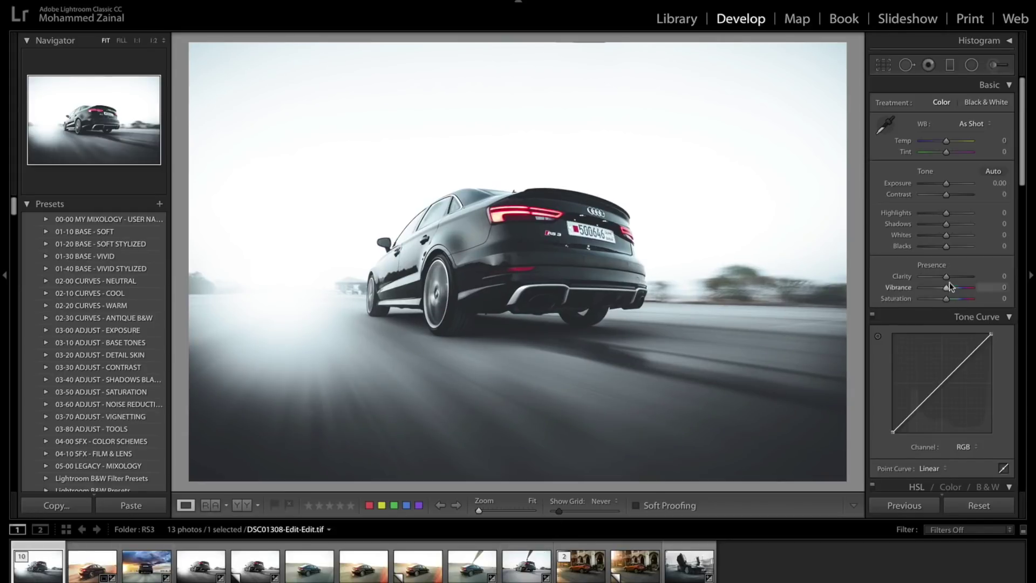
Step: In Lightroom, set the graded photo's Clarity to +19, Red saturation to +43 and Orange saturation to +32
{"action": "left_click_drag", "start_coordinate": [951, 274], "coordinate": [949, 277]}
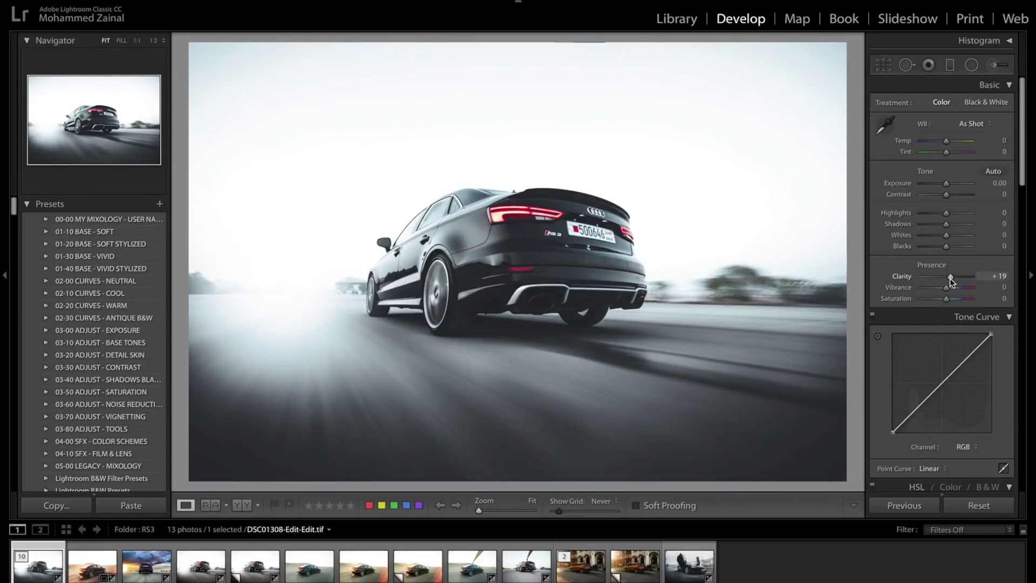
{"action": "scroll", "coordinate": [950, 278], "scroll_direction": "down", "scroll_amount": 5}
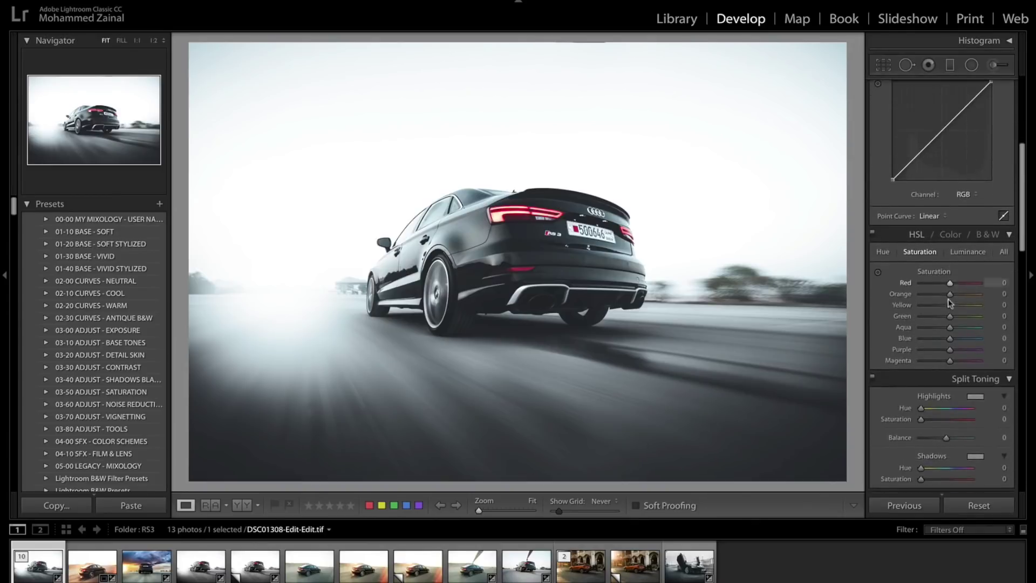
{"action": "scroll", "coordinate": [959, 281], "scroll_direction": "up", "scroll_amount": 8}
{"action": "left_click_drag", "start_coordinate": [954, 297], "coordinate": [961, 294]}
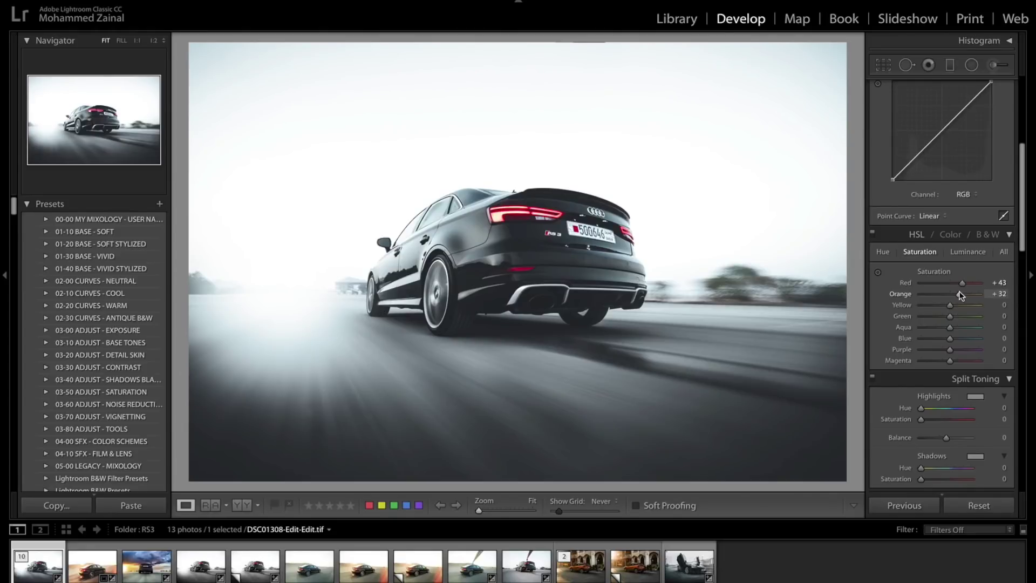
Step: Compare the graded black car photo with its ungraded copy and raise the Whites of the graded version
{"action": "left_click", "coordinate": [40, 575]}
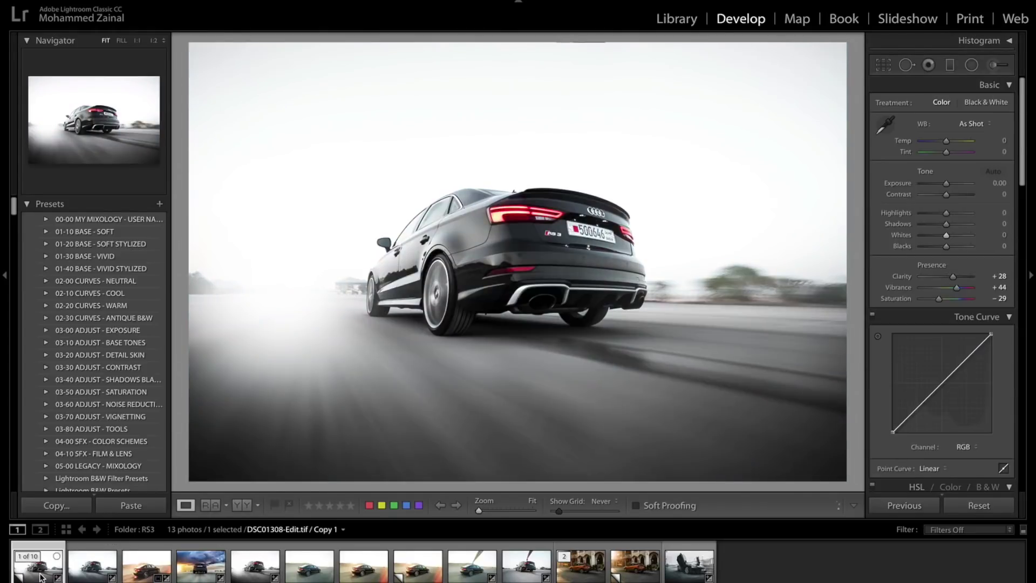
{"action": "left_click", "coordinate": [81, 576]}
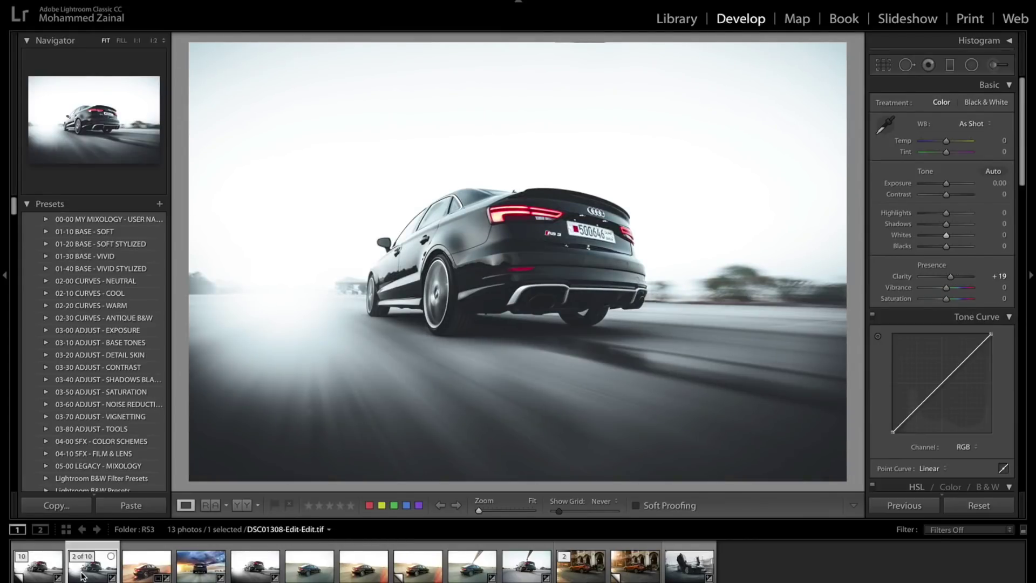
{"action": "left_click", "coordinate": [949, 235]}
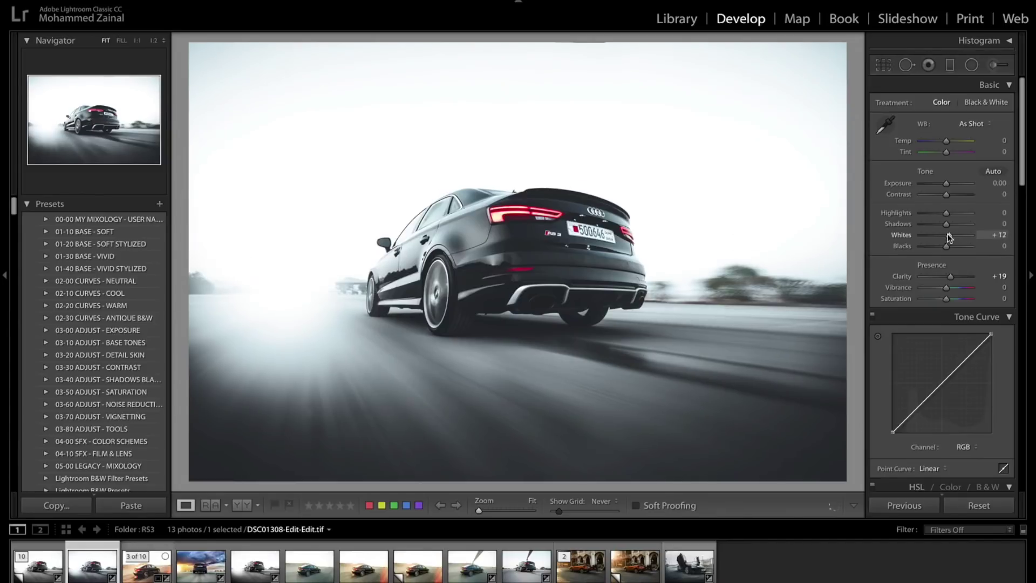
{"action": "mouse_move", "coordinate": [947, 236]}
{"action": "left_mouse_down"}
{"action": "mouse_move", "coordinate": [972, 231]}
{"action": "mouse_move", "coordinate": [948, 234]}
{"action": "mouse_move", "coordinate": [958, 236]}
{"action": "left_mouse_up"}
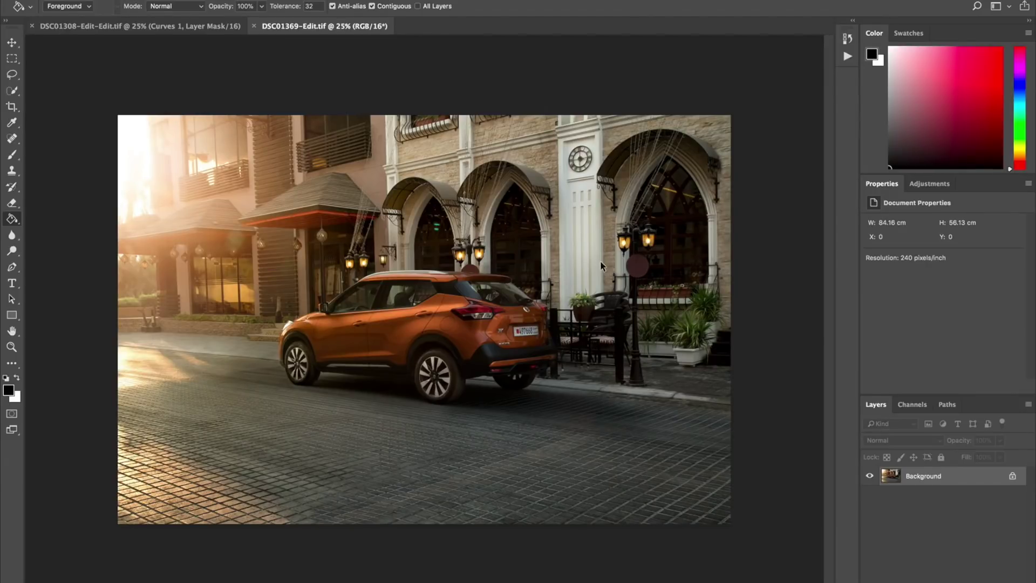
Step: In Photoshop, add a Color Lookup layer to DSC01369-Edit.tif and load the MoeOT.cube 3D LUT
{"action": "key", "text": "a"}
{"action": "left_click", "coordinate": [948, 582]}
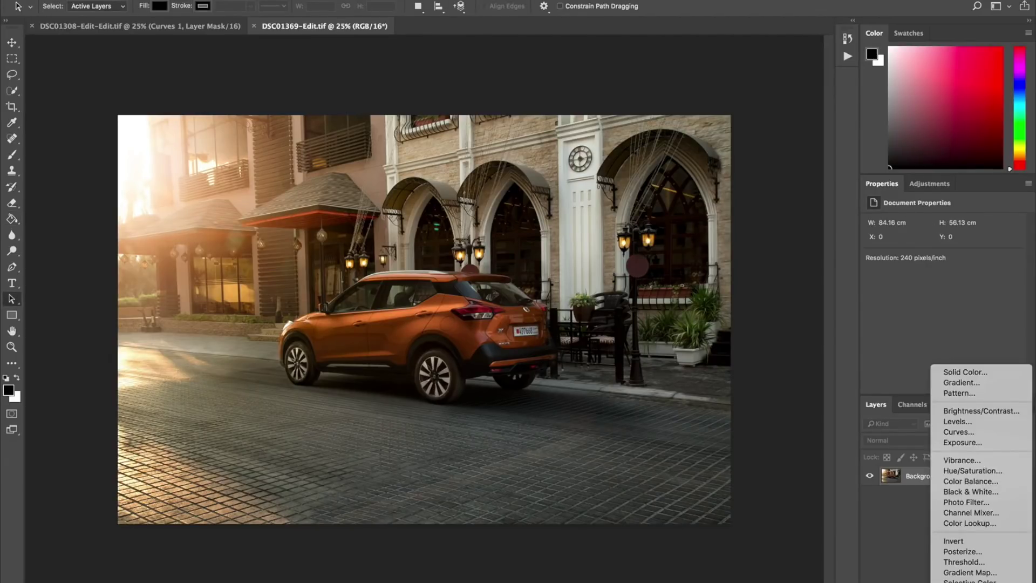
{"action": "left_click", "coordinate": [970, 521]}
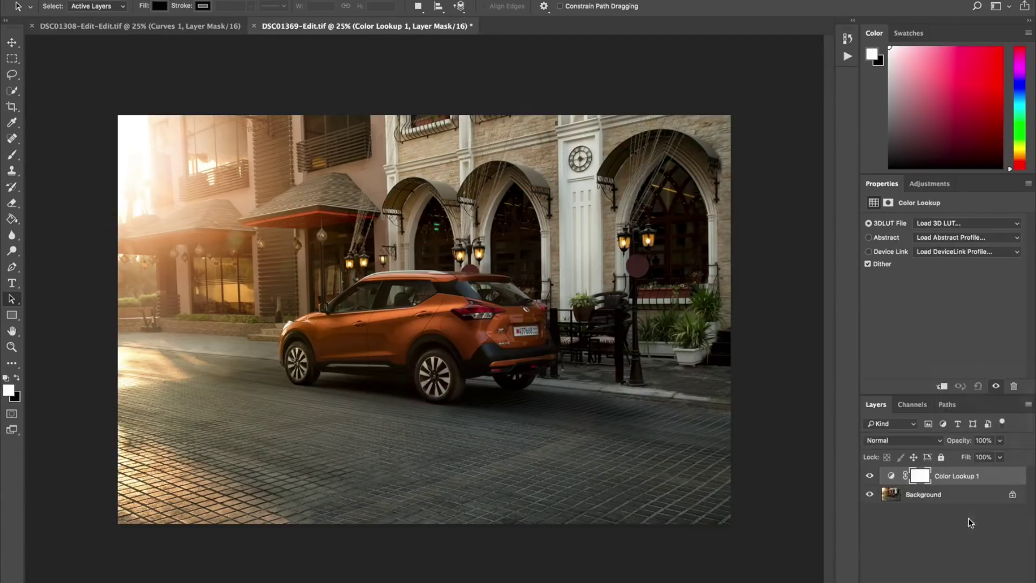
{"action": "left_click", "coordinate": [957, 222]}
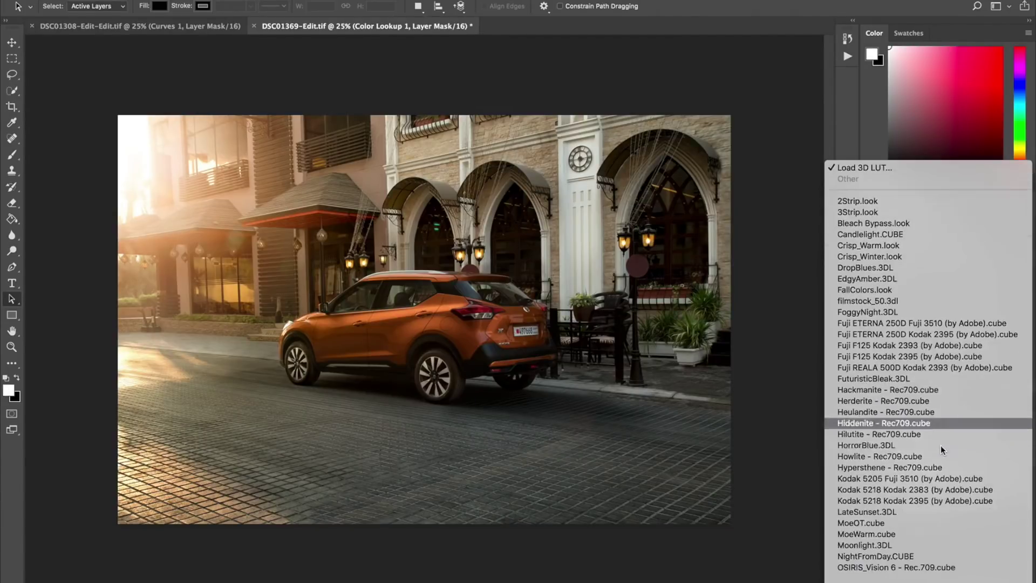
{"action": "left_click", "coordinate": [925, 523]}
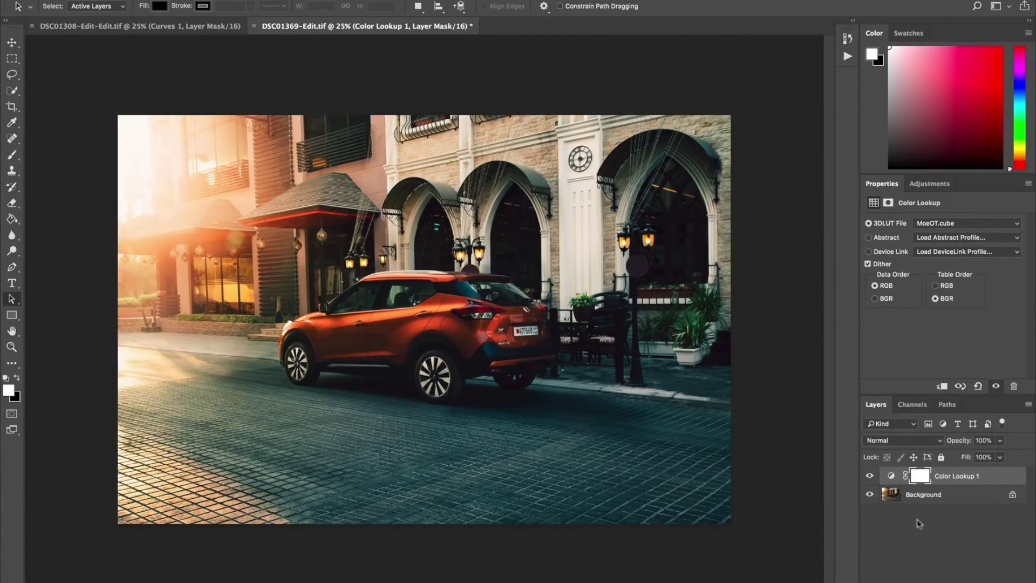
Step: Hide the Color Lookup layer and duplicate the Background layer
{"action": "left_click", "coordinate": [870, 476]}
{"action": "left_click", "coordinate": [891, 496]}
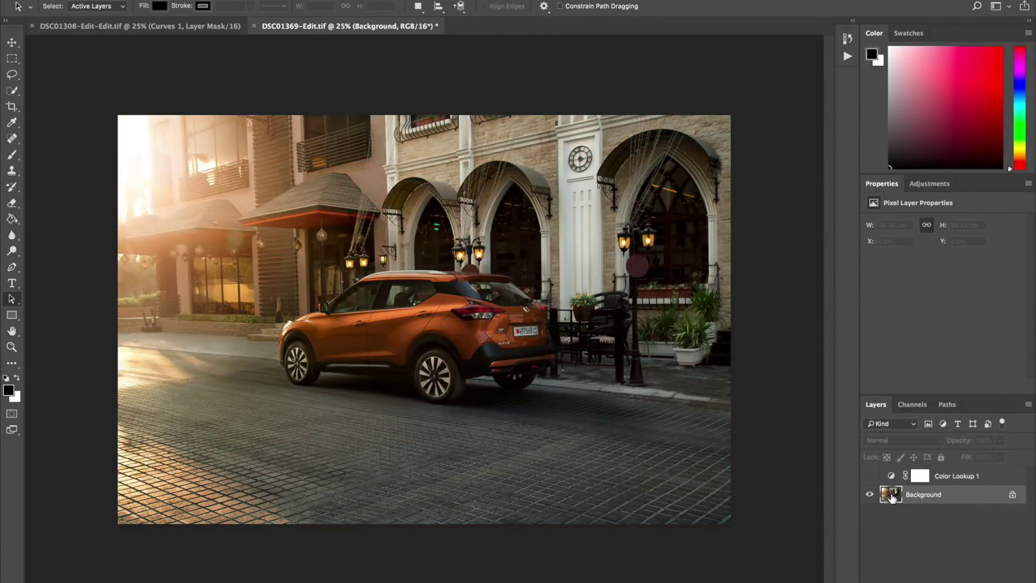
{"action": "key", "text": "ctrl+j"}
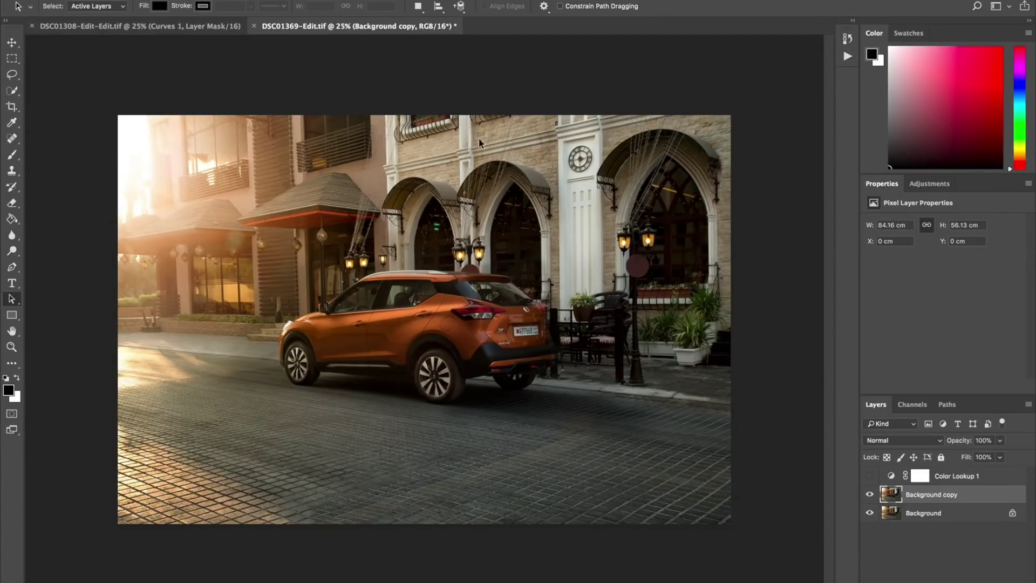
Step: Darken the road in the foreground of the Background copy with a Camera Raw graduated filter at Exposure -1.95, Shadows -34 and Saturation -45
{"action": "left_click", "coordinate": [302, 0]}
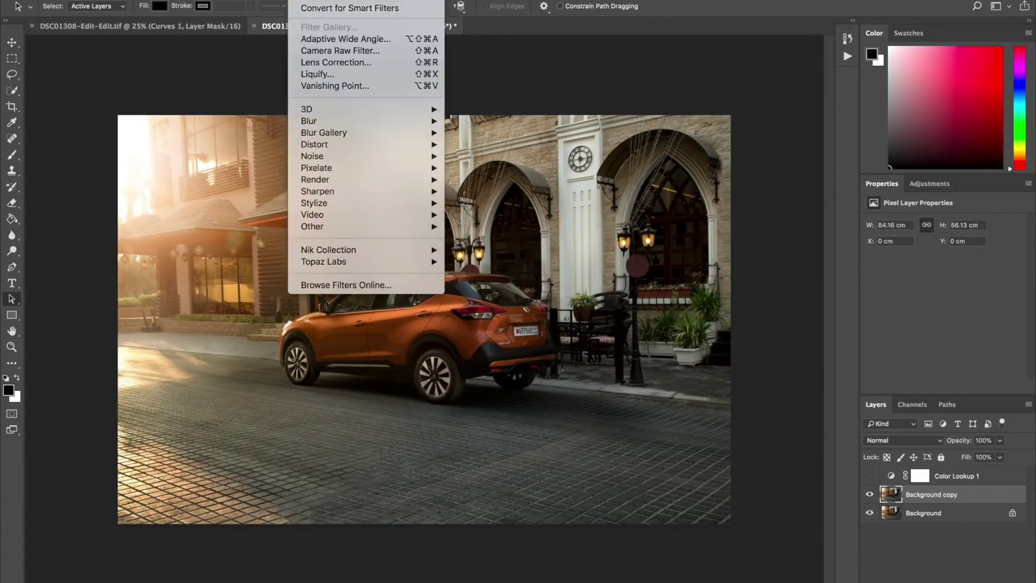
{"action": "mouse_move", "coordinate": [267, 0]}
{"action": "mouse_move", "coordinate": [302, 0]}
{"action": "left_click", "coordinate": [327, 51]}
{"action": "left_click", "coordinate": [194, 12]}
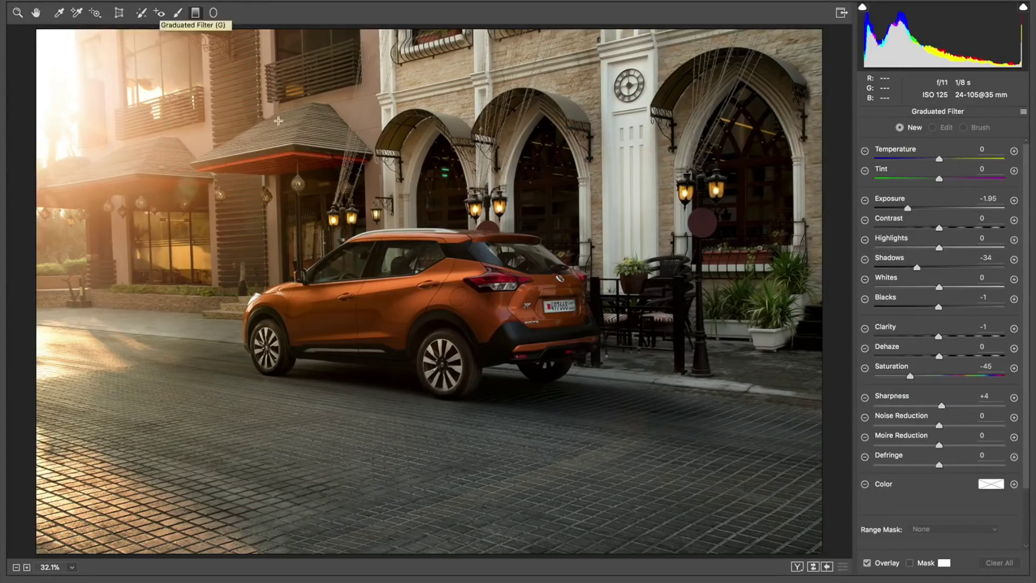
{"action": "left_click_drag", "start_coordinate": [716, 555], "coordinate": [706, 359]}
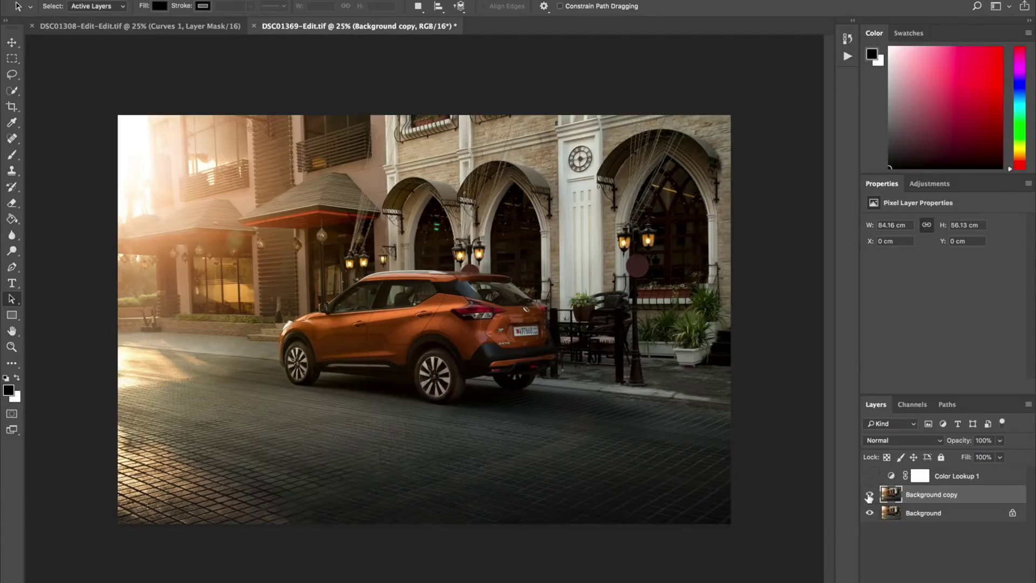
Step: Compare the photo with and without the darkened Background copy layer
{"action": "left_click", "coordinate": [868, 495]}
{"action": "left_click", "coordinate": [869, 495]}
{"action": "left_click", "coordinate": [868, 495]}
{"action": "left_click", "coordinate": [869, 495]}
Step: Show the Color Lookup layer again and lower its opacity to 58%
{"action": "left_click", "coordinate": [869, 476]}
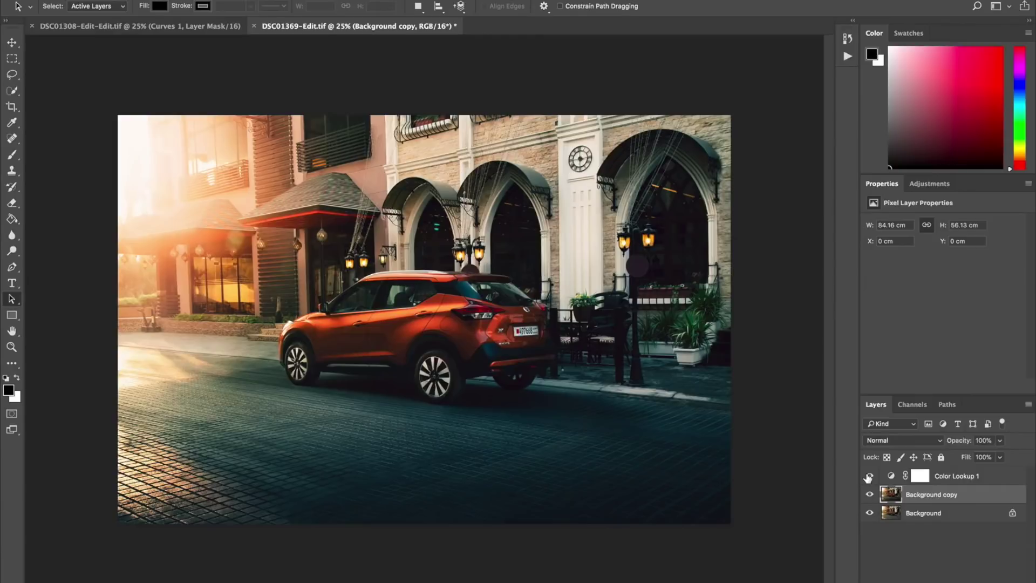
{"action": "left_click", "coordinate": [956, 476]}
{"action": "left_click", "coordinate": [999, 440]}
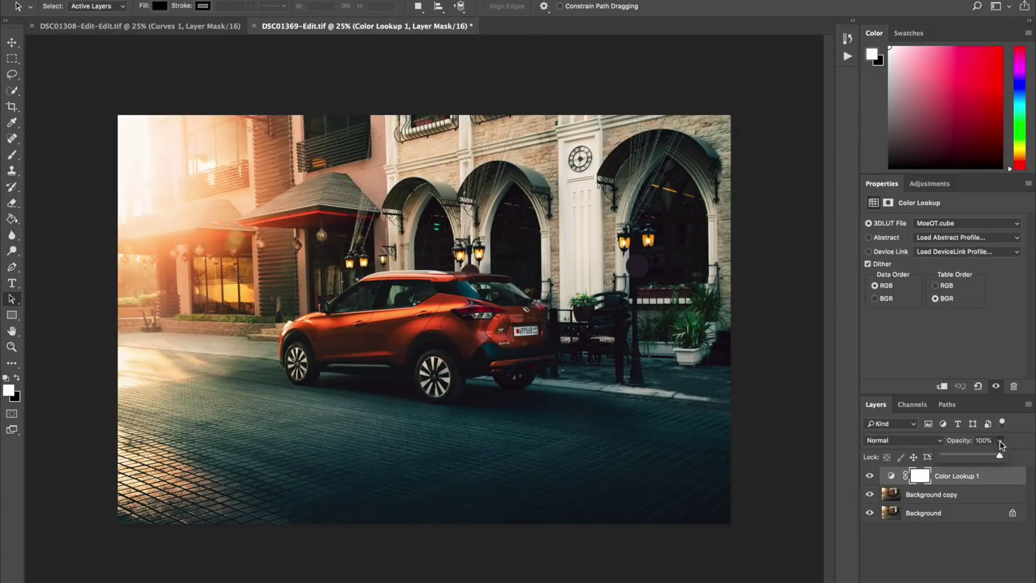
{"action": "left_click_drag", "start_coordinate": [978, 459], "coordinate": [975, 459]}
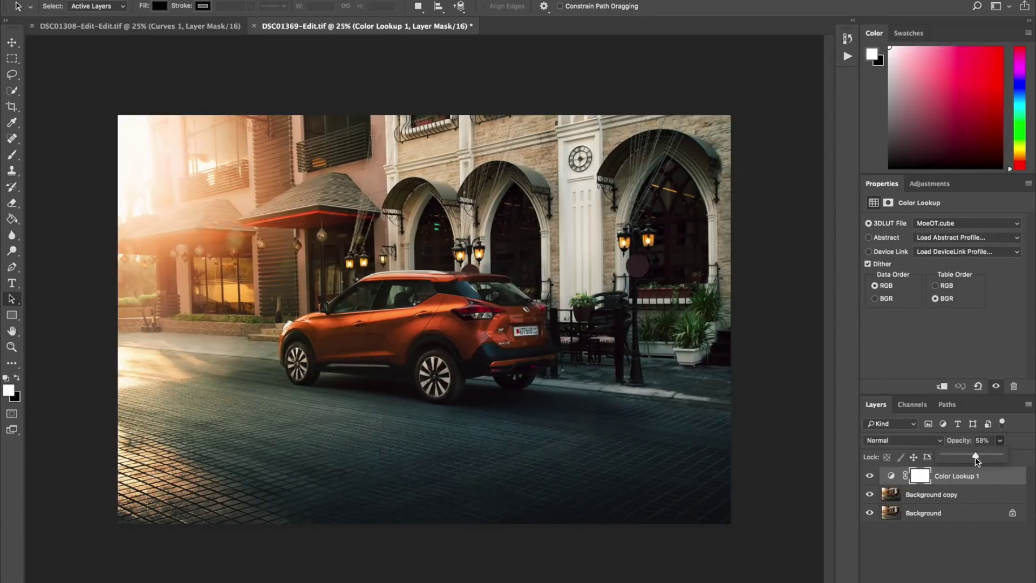
Step: Inspect the car up close with the Color Lookup grade switched off and on
{"action": "left_click", "coordinate": [964, 495]}
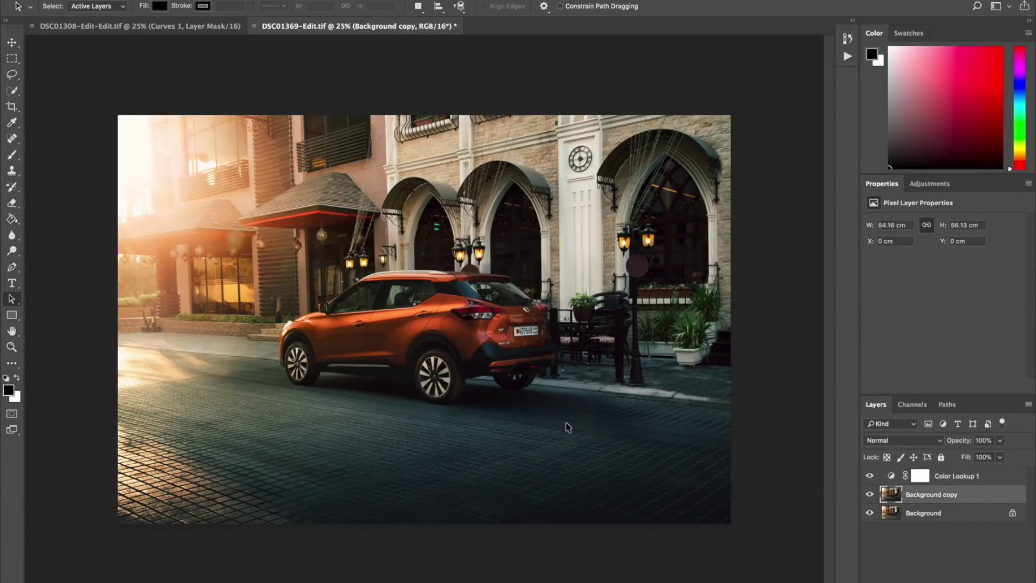
{"action": "scroll", "coordinate": [565, 427], "scroll_direction": "up", "scroll_amount": 3}
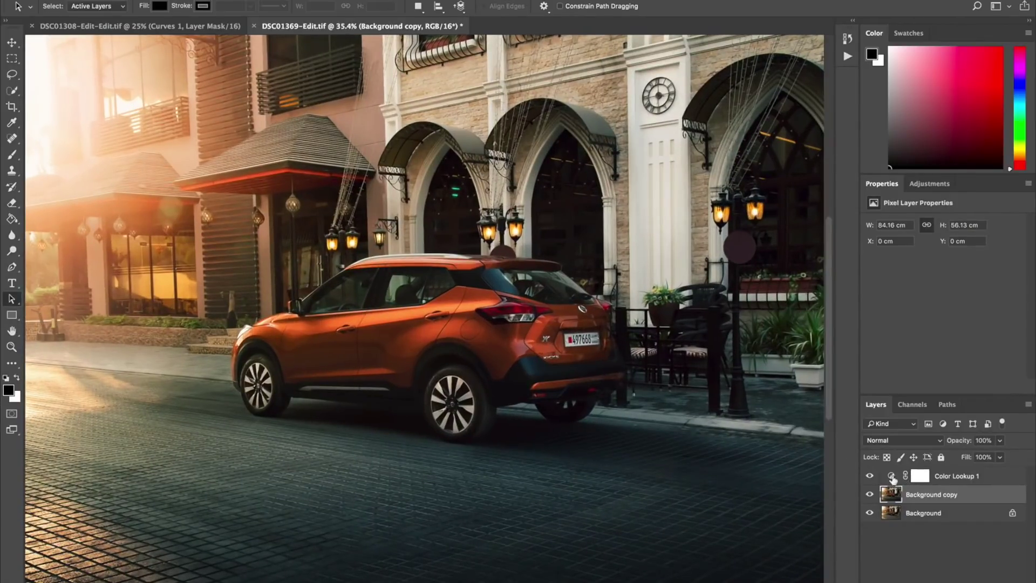
{"action": "left_click", "coordinate": [869, 475]}
{"action": "left_click", "coordinate": [870, 475]}
{"action": "left_click", "coordinate": [869, 475]}
{"action": "left_click", "coordinate": [869, 476]}
Step: Reduce the Color Lookup layer's opacity to 52% and deselect the layers
{"action": "left_click", "coordinate": [967, 477]}
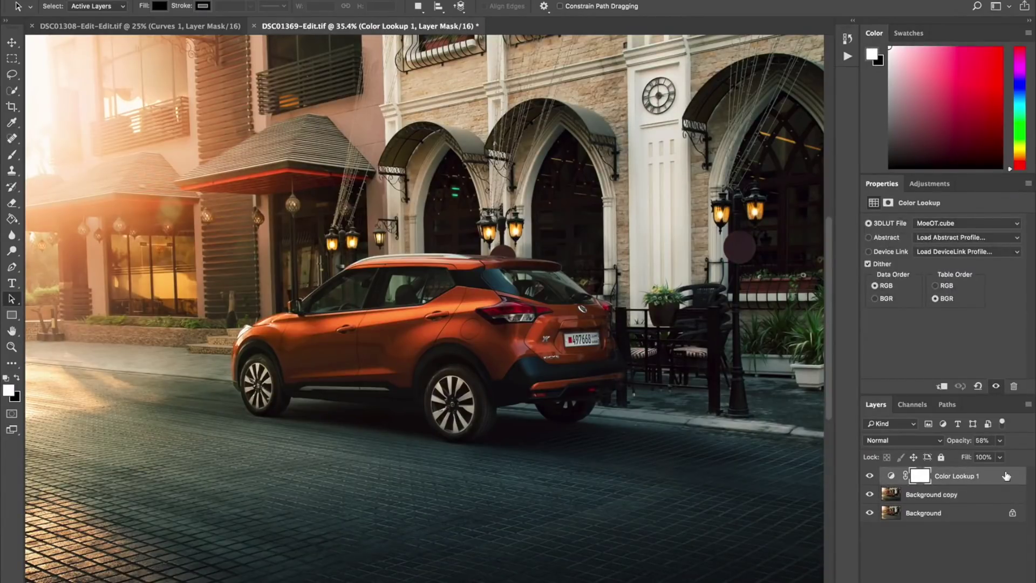
{"action": "left_click", "coordinate": [1000, 440]}
{"action": "left_click", "coordinate": [983, 530]}
Step: Add a Curves layer on top of the stack, anchor its midtones and shadows, and lift the black point slightly to fade the blacks
{"action": "left_click", "coordinate": [944, 581]}
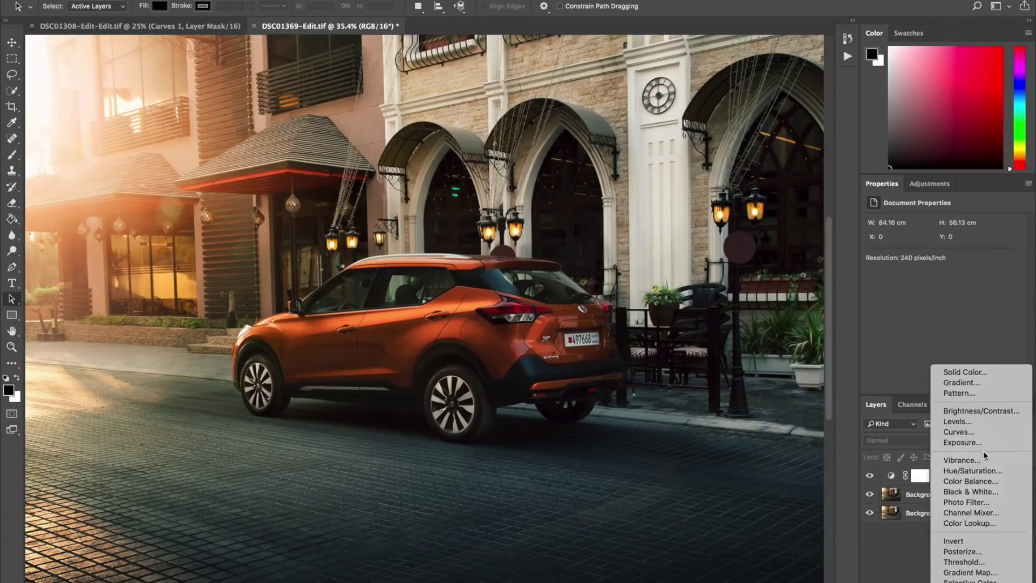
{"action": "left_click", "coordinate": [979, 432]}
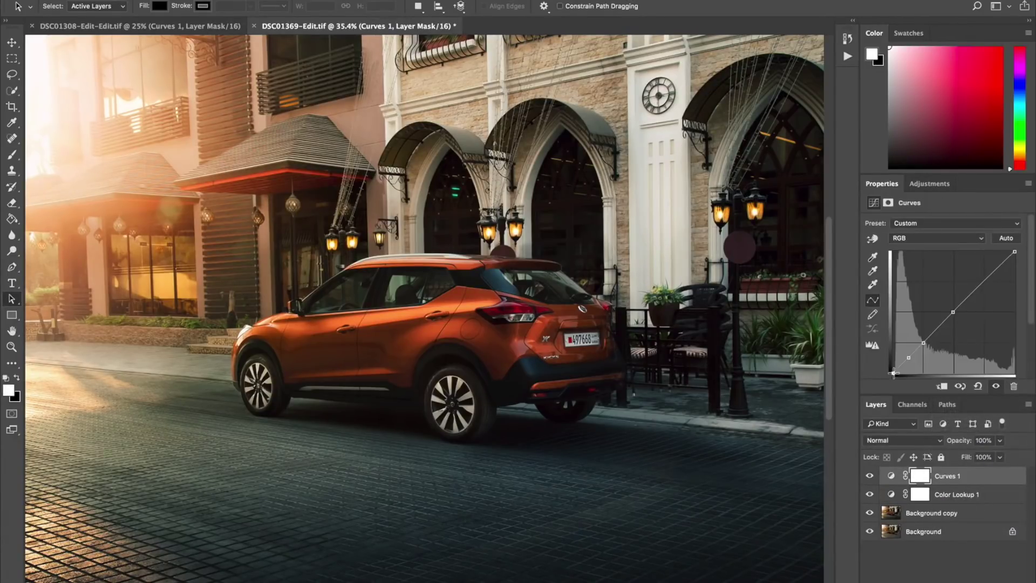
{"action": "left_click_drag", "start_coordinate": [893, 372], "coordinate": [885, 369]}
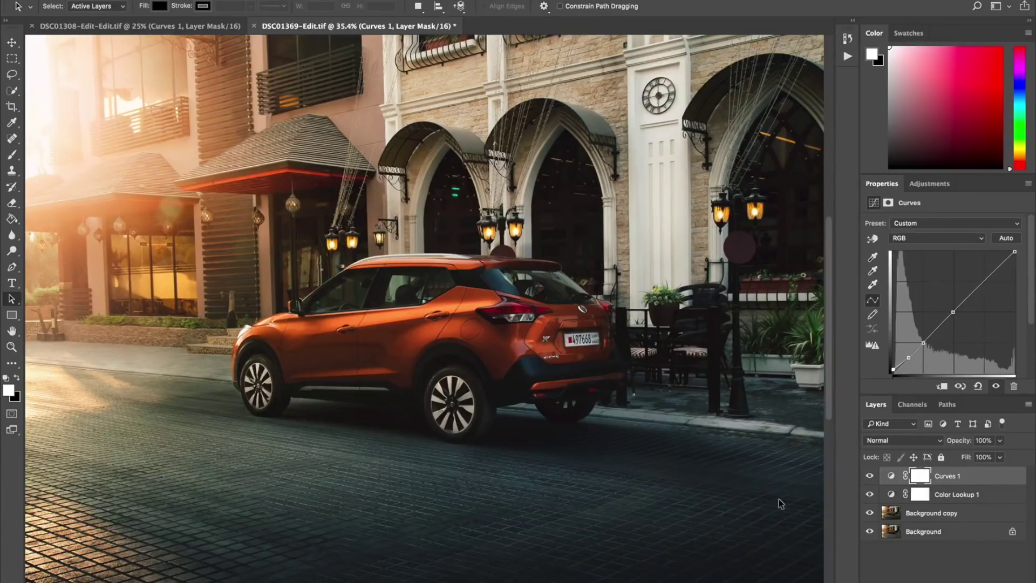
{"action": "scroll", "coordinate": [781, 504], "scroll_direction": "down", "scroll_amount": 3}
{"action": "scroll", "coordinate": [782, 504], "scroll_direction": "up", "scroll_amount": 4}
{"action": "scroll", "coordinate": [781, 504], "scroll_direction": "down", "scroll_amount": 4}
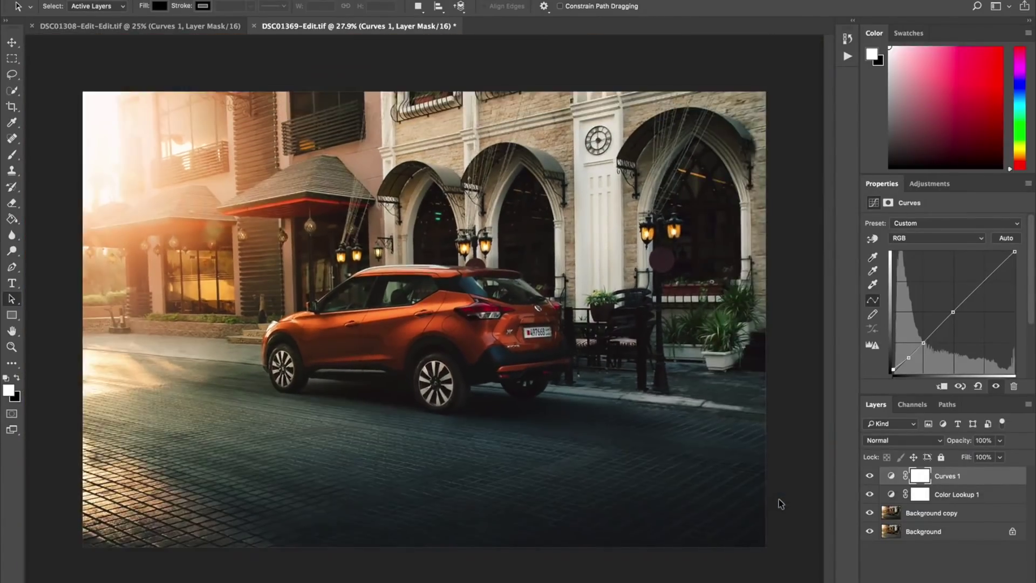
{"action": "left_click", "coordinate": [989, 494]}
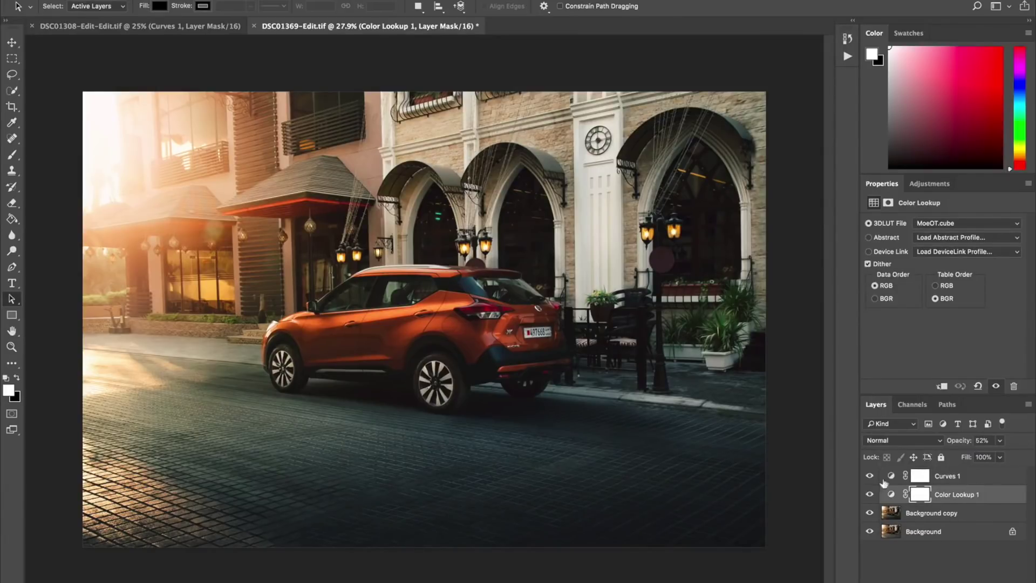
{"action": "left_click", "coordinate": [936, 578]}
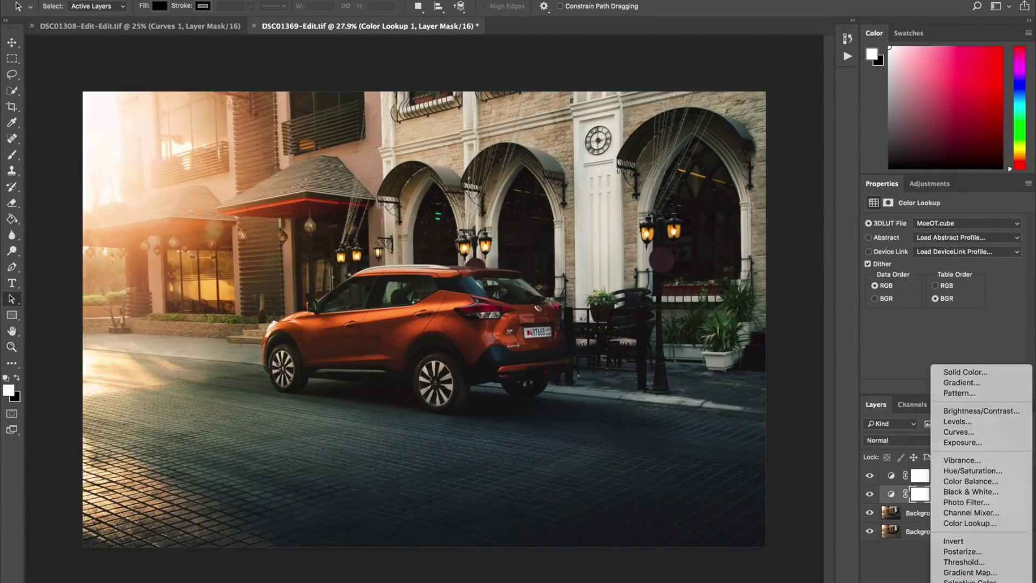
{"action": "left_click", "coordinate": [965, 430]}
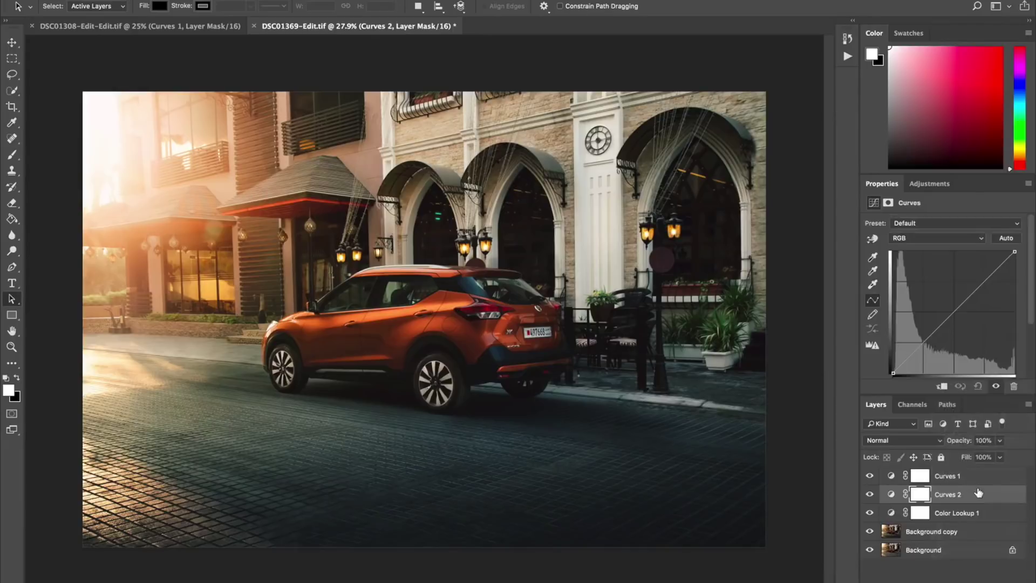
{"action": "key", "text": "ctrl+z"}
Step: Add a Color Balance layer directly above the Color Lookup layer and shift its Highlights toward yellow, with Yellow-Blue at -23
{"action": "left_click", "coordinate": [936, 578]}
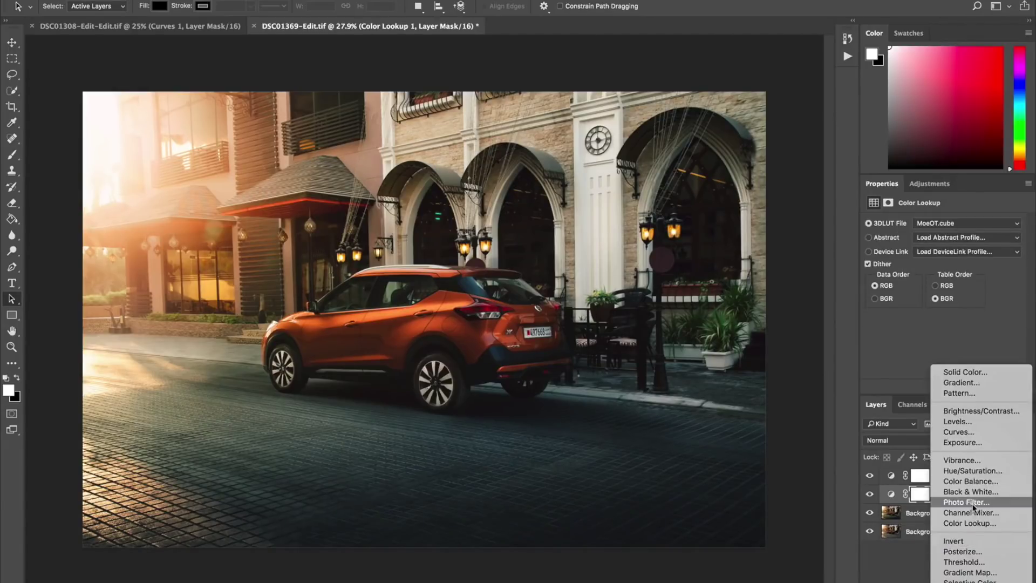
{"action": "left_click", "coordinate": [970, 481]}
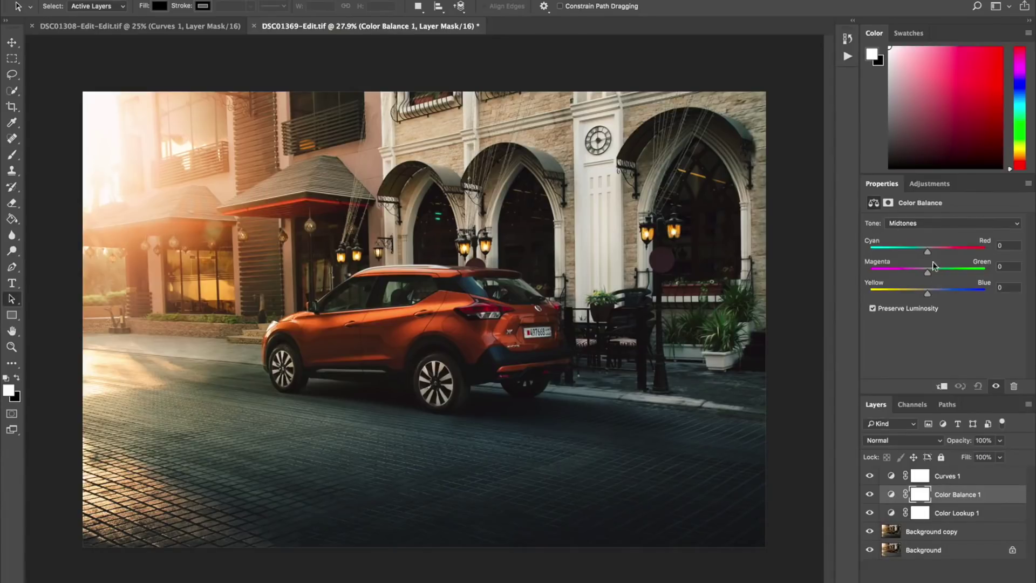
{"action": "left_click", "coordinate": [932, 223]}
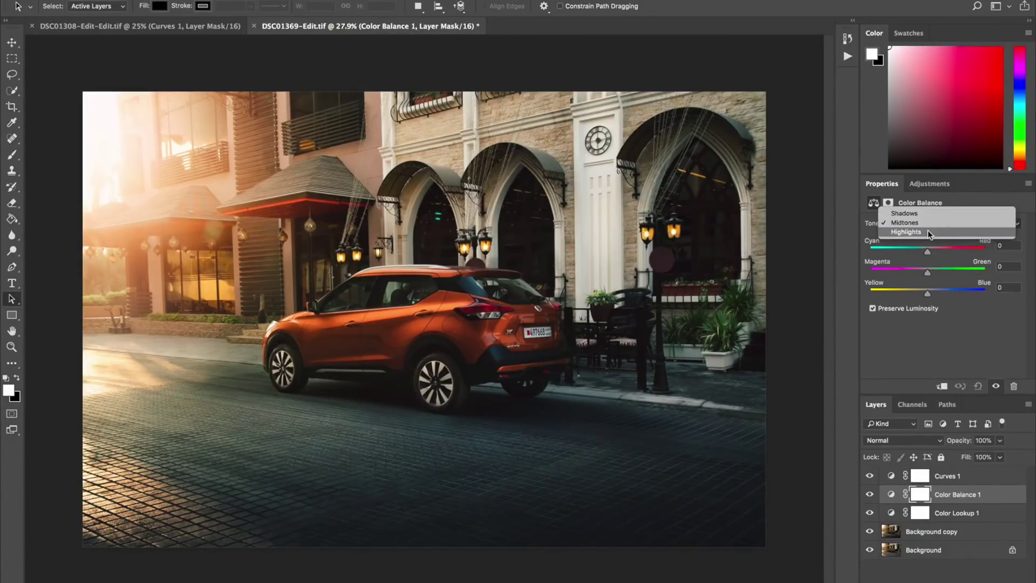
{"action": "left_click", "coordinate": [928, 231]}
{"action": "left_click_drag", "start_coordinate": [928, 289], "coordinate": [918, 292]}
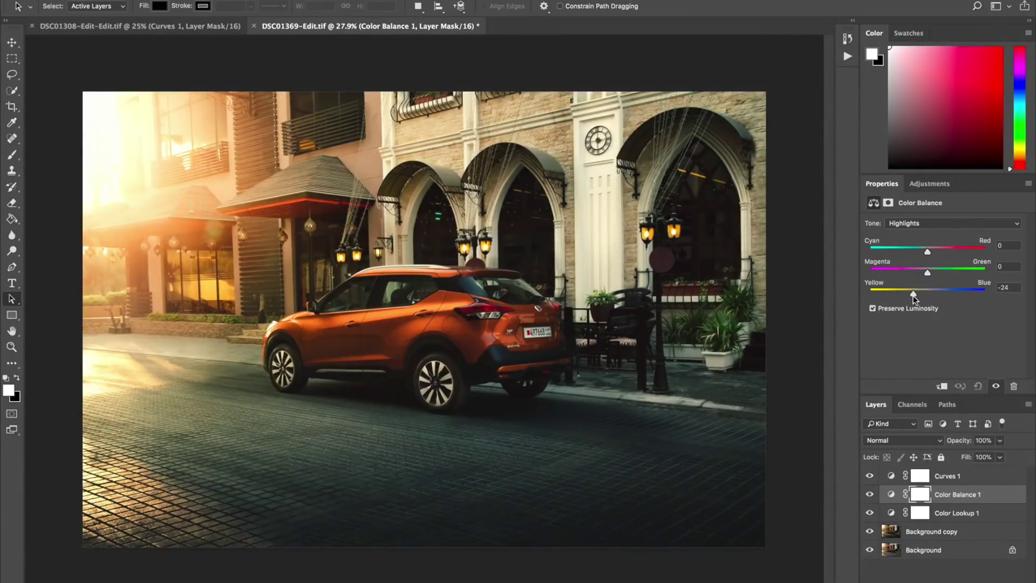
Step: For the Color Balance layer's Shadows, set Cyan-Red to -1 and Yellow-Blue to +1
{"action": "left_click", "coordinate": [945, 224]}
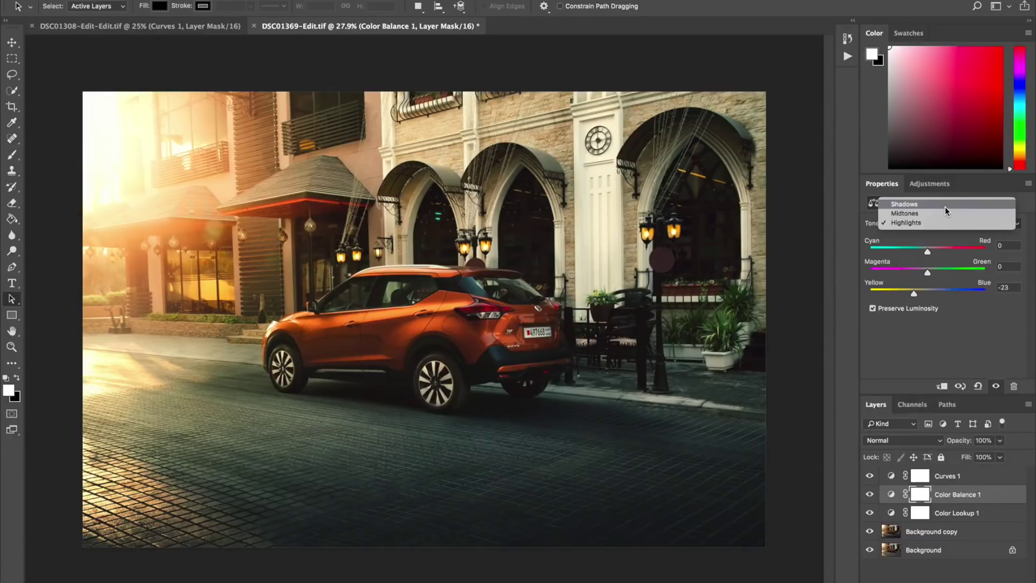
{"action": "left_click", "coordinate": [945, 207]}
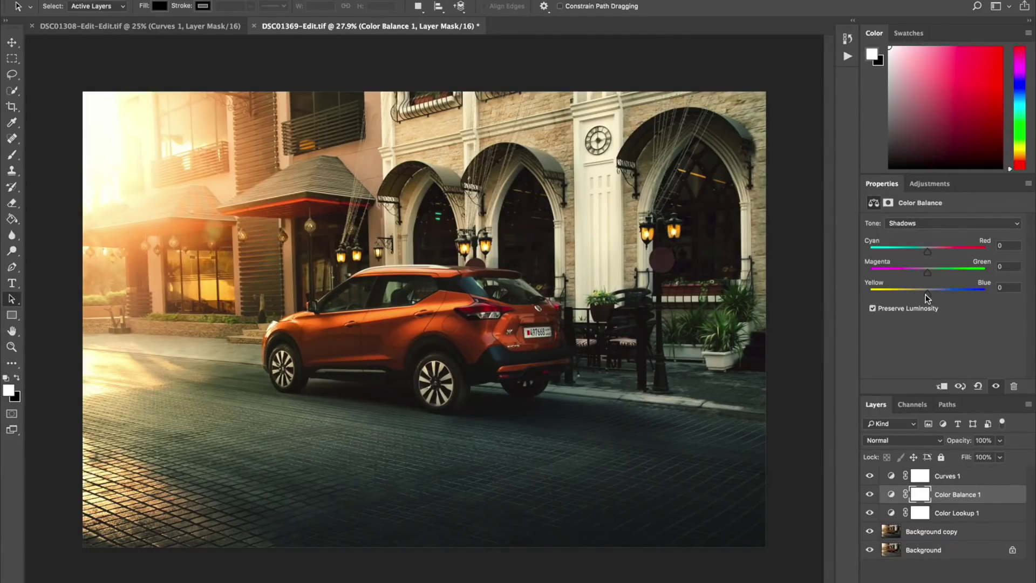
{"action": "left_click_drag", "start_coordinate": [925, 294], "coordinate": [928, 292]}
Step: Compare the photo with and without the Color Balance layer, leaving the layer visible
{"action": "left_click", "coordinate": [870, 494]}
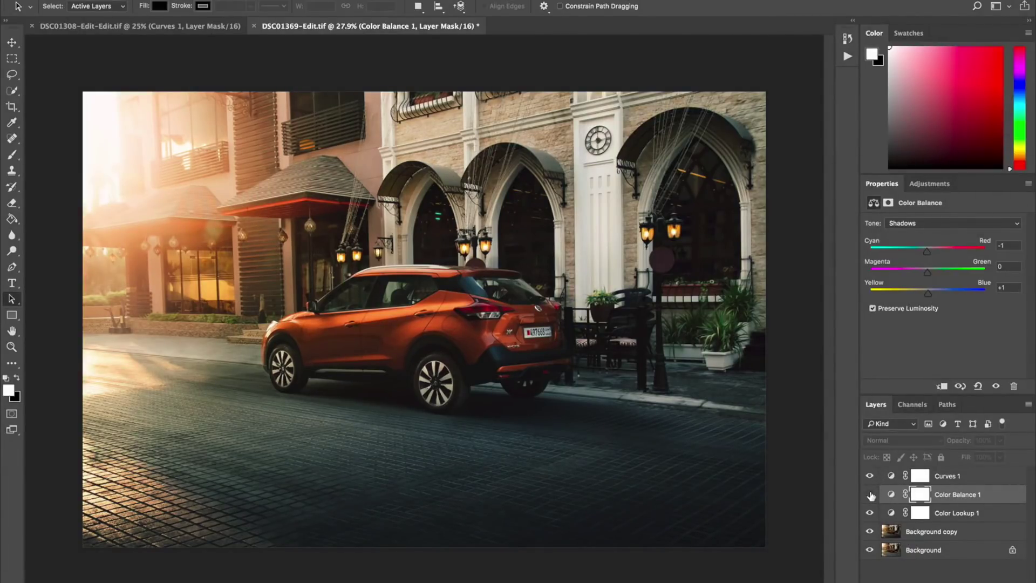
{"action": "left_click", "coordinate": [870, 494]}
{"action": "left_click", "coordinate": [870, 494]}
{"action": "left_click", "coordinate": [870, 494]}
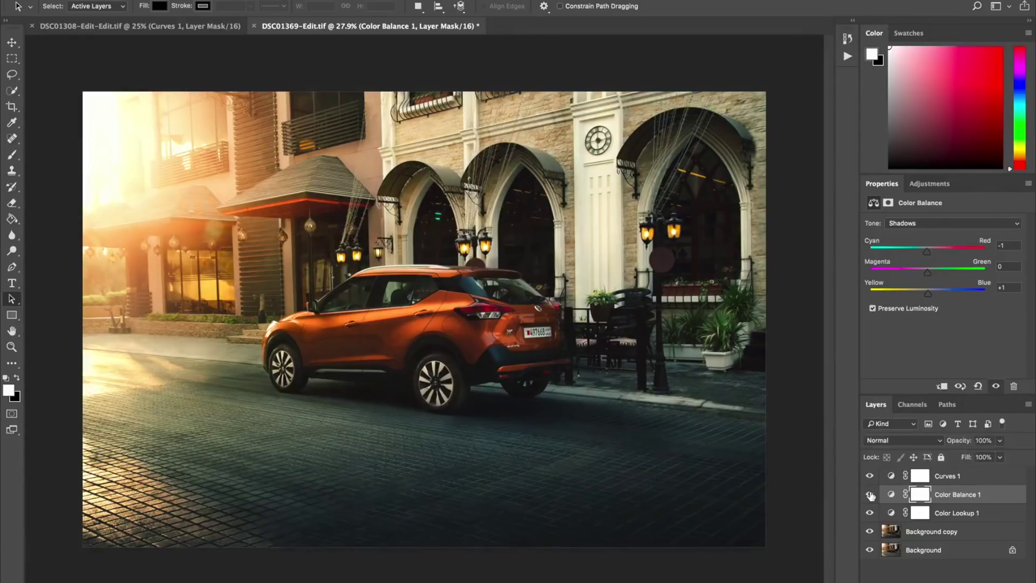
{"action": "left_click", "coordinate": [870, 494]}
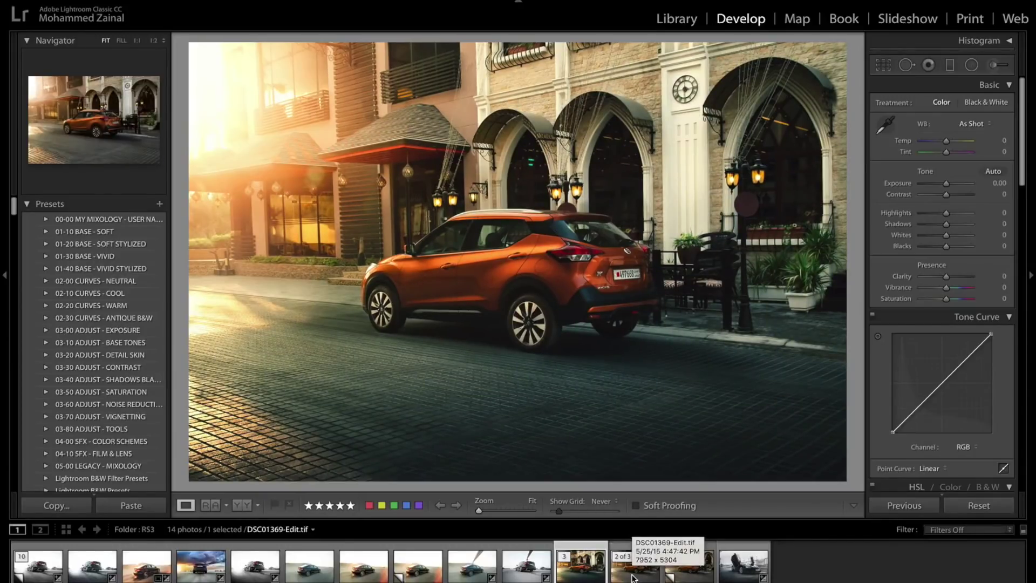
Step: In Lightroom, compare the graded orange car photo with its ungraded copy
{"action": "left_click", "coordinate": [632, 576]}
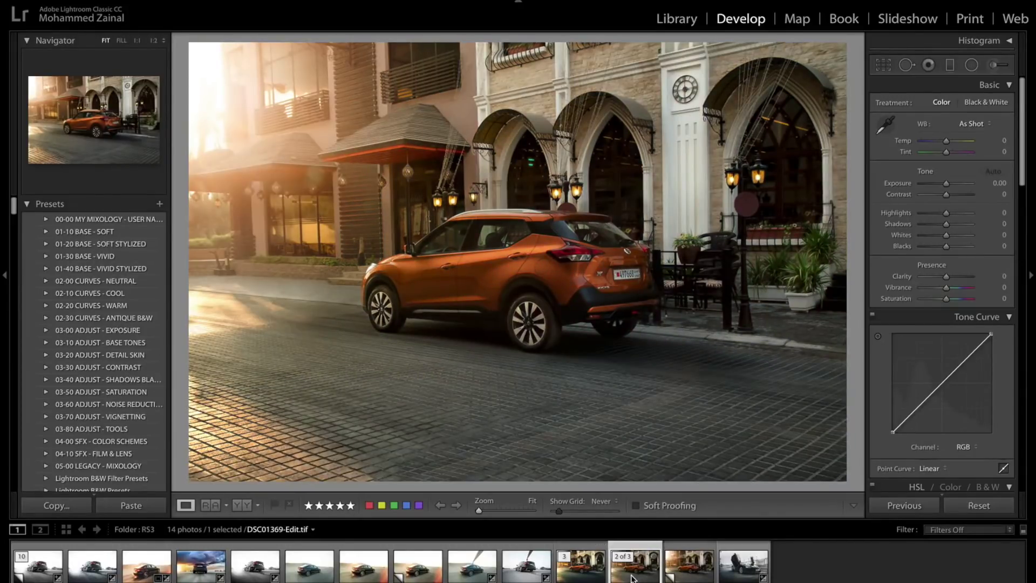
{"action": "left_click", "coordinate": [592, 576]}
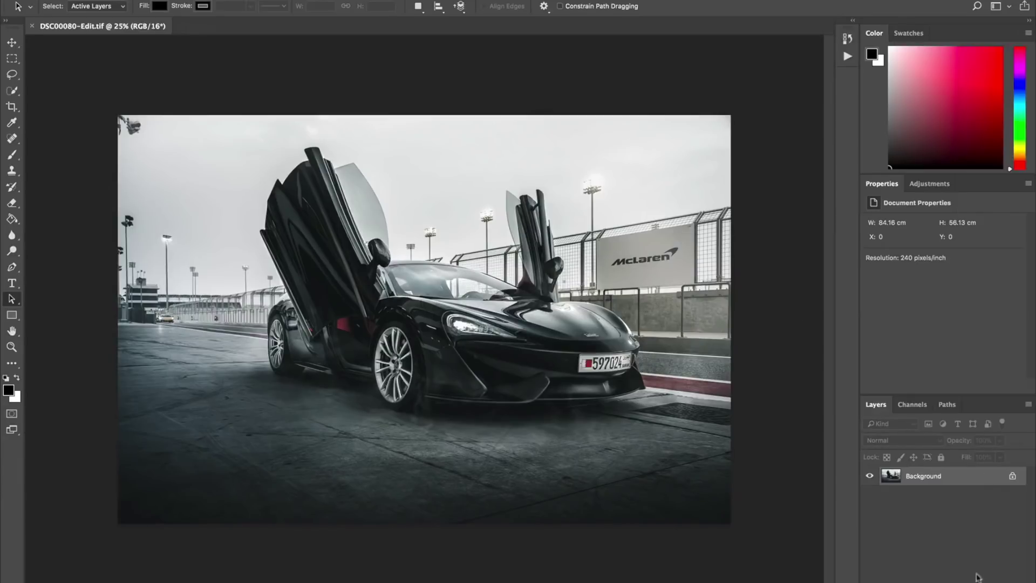
Step: In Photoshop, add a Color Lookup layer to DSC00080-Edit.tif and load the OSIRIS_Vision 6 - Rec.709.cube 3D LUT
{"action": "left_click", "coordinate": [933, 582]}
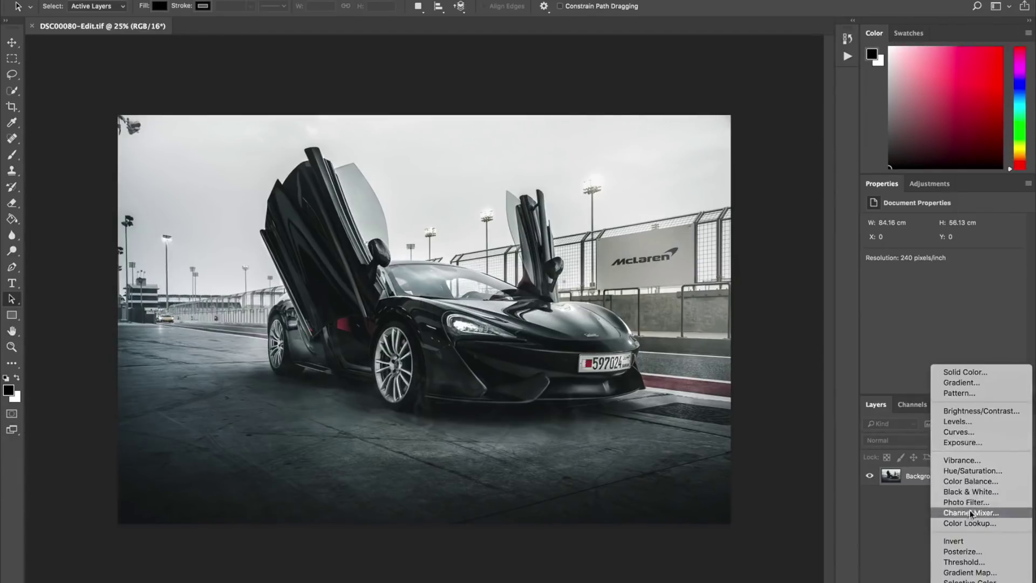
{"action": "left_click", "coordinate": [970, 524]}
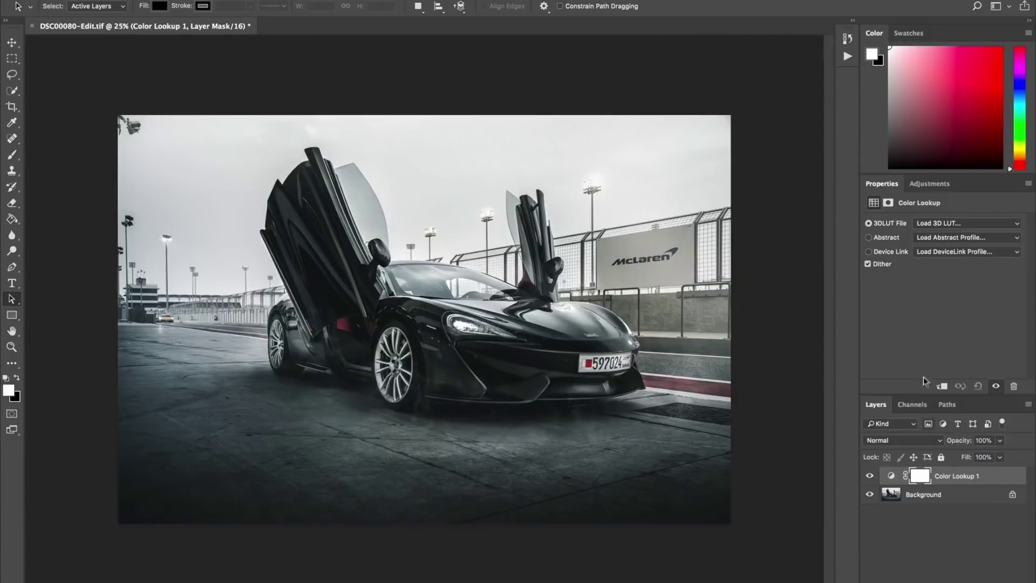
{"action": "left_click", "coordinate": [958, 224]}
{"action": "scroll", "coordinate": [953, 496], "scroll_direction": "down", "scroll_amount": 2}
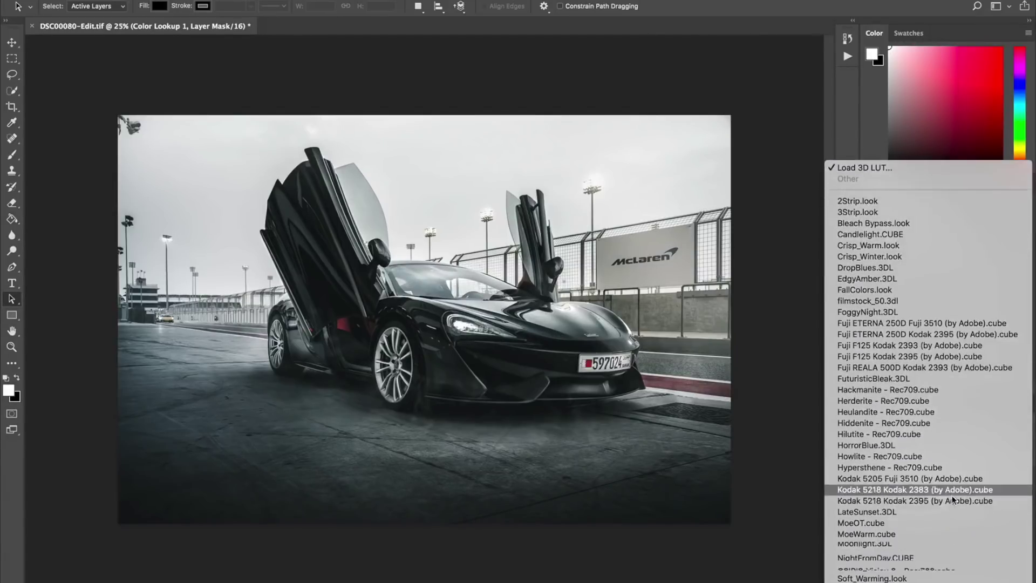
{"action": "left_click", "coordinate": [928, 570]}
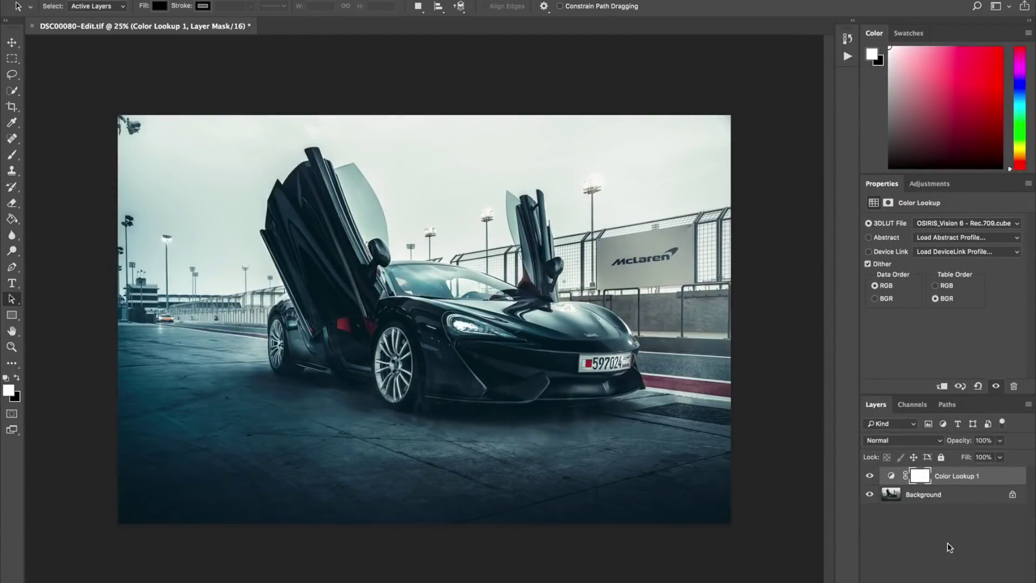
Step: Compare the black McLaren photo with and without the Color Lookup layer
{"action": "left_click", "coordinate": [869, 476]}
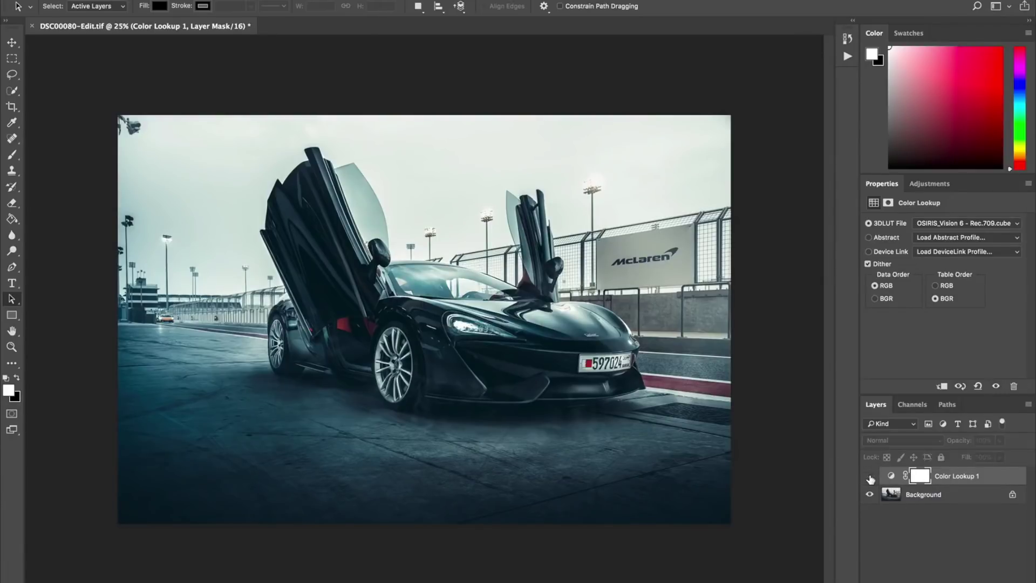
{"action": "left_click", "coordinate": [870, 476]}
{"action": "left_click", "coordinate": [869, 476]}
{"action": "left_click", "coordinate": [869, 476]}
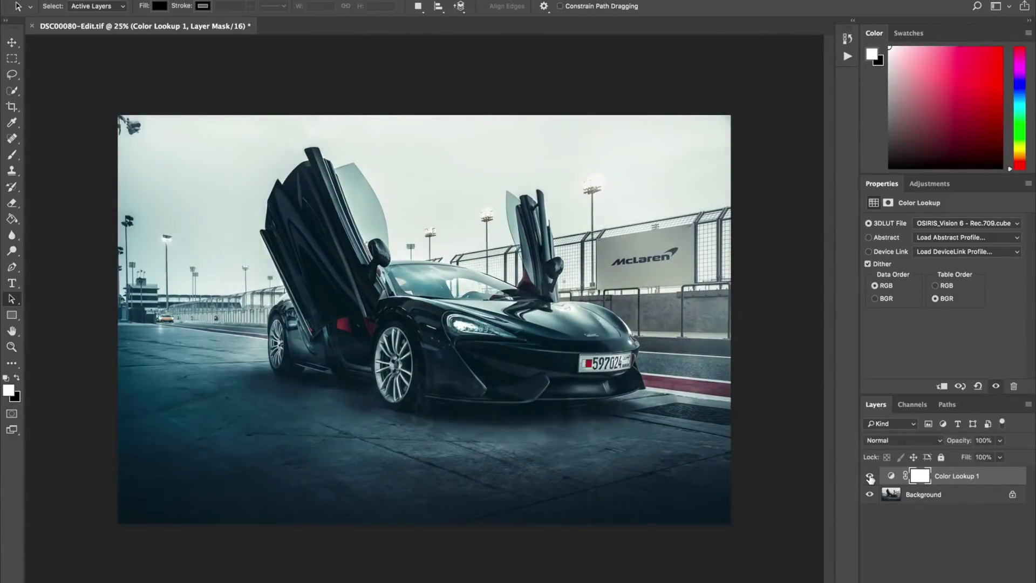
Step: In the Color Lookup layer's blending options, lower the underlying layer's Blend If highlight limit to 189
{"action": "left_click", "coordinate": [869, 476]}
{"action": "left_click", "coordinate": [869, 477]}
{"action": "left_click", "coordinate": [929, 582]}
{"action": "left_click", "coordinate": [953, 471]}
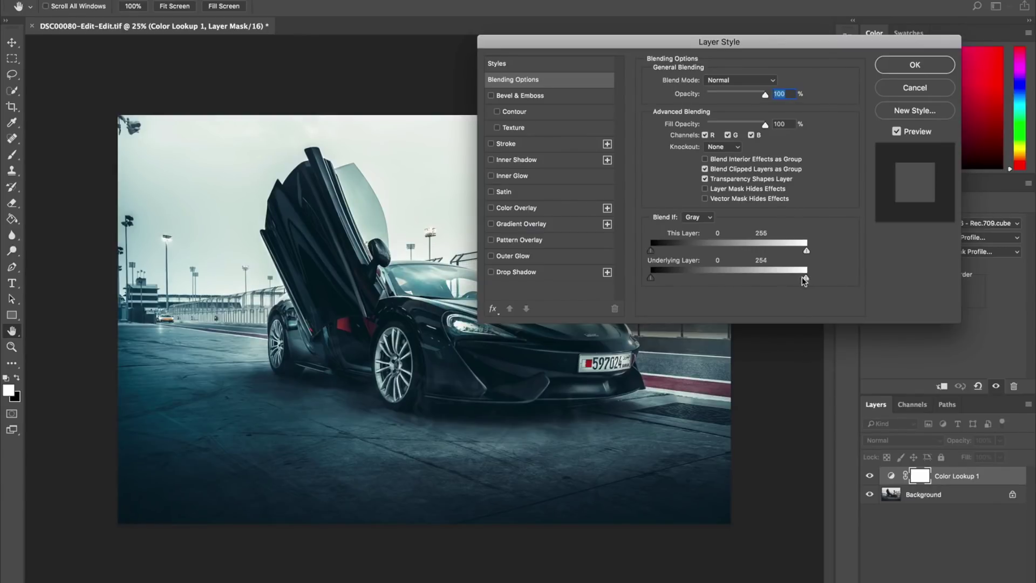
{"action": "left_click_drag", "start_coordinate": [807, 277], "coordinate": [763, 274]}
{"action": "left_click_drag", "start_coordinate": [755, 274], "coordinate": [766, 274]}
Step: Lower the underlying layer's Blend If highlight limit further, raise its shadow limit slightly, and apply the blending options
{"action": "left_click_drag", "start_coordinate": [779, 51], "coordinate": [950, 0]}
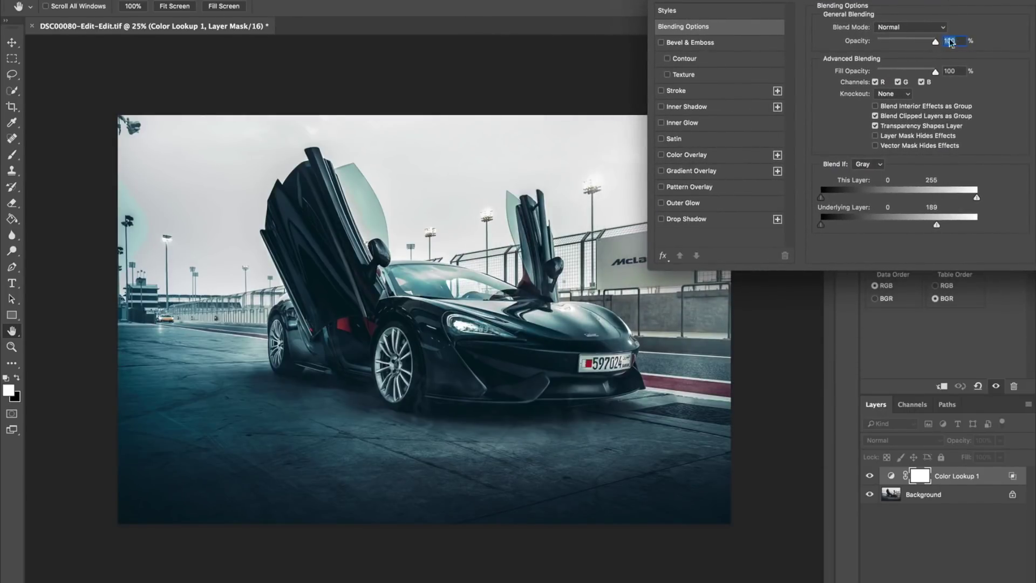
{"action": "left_click_drag", "start_coordinate": [937, 224], "coordinate": [890, 229]}
{"action": "left_click_drag", "start_coordinate": [824, 230], "coordinate": [847, 226]}
{"action": "left_click_drag", "start_coordinate": [923, 0], "coordinate": [704, 69]}
{"action": "left_click", "coordinate": [865, 83]}
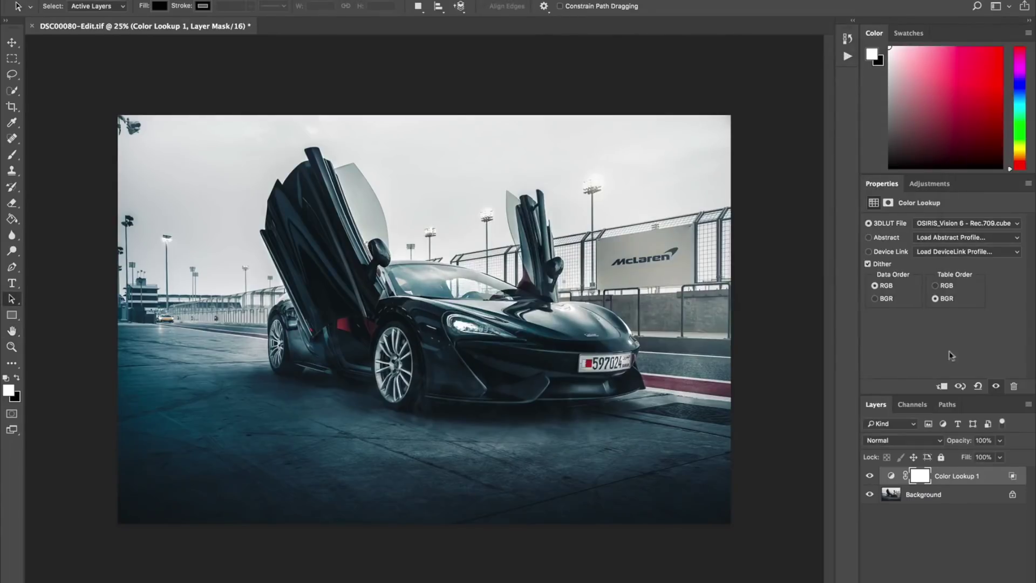
Step: Compare the photo with and without the Color Lookup layer and reduce the layer's opacity to 70%
{"action": "left_click", "coordinate": [868, 475]}
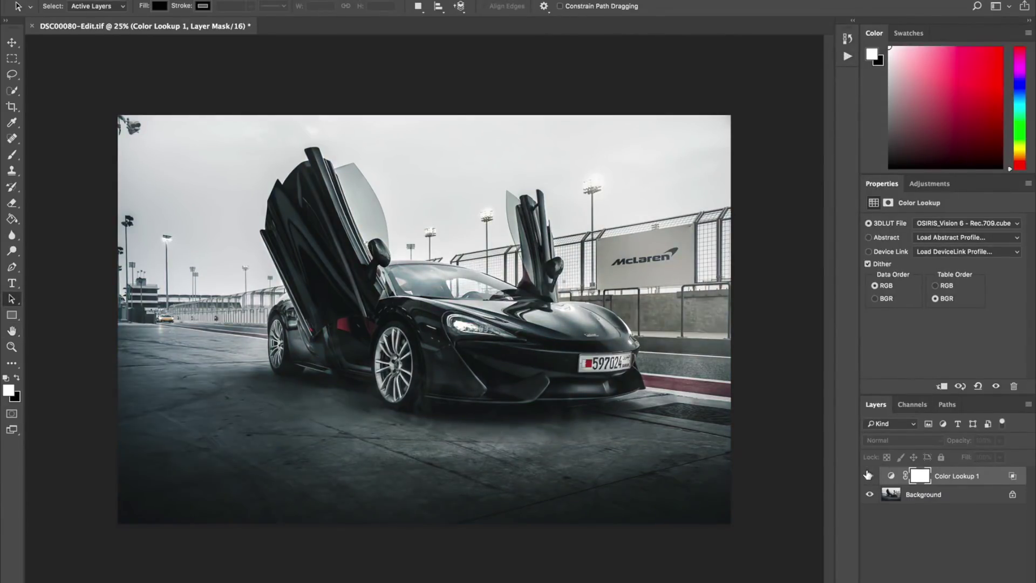
{"action": "left_click", "coordinate": [869, 475]}
{"action": "left_click", "coordinate": [999, 440]}
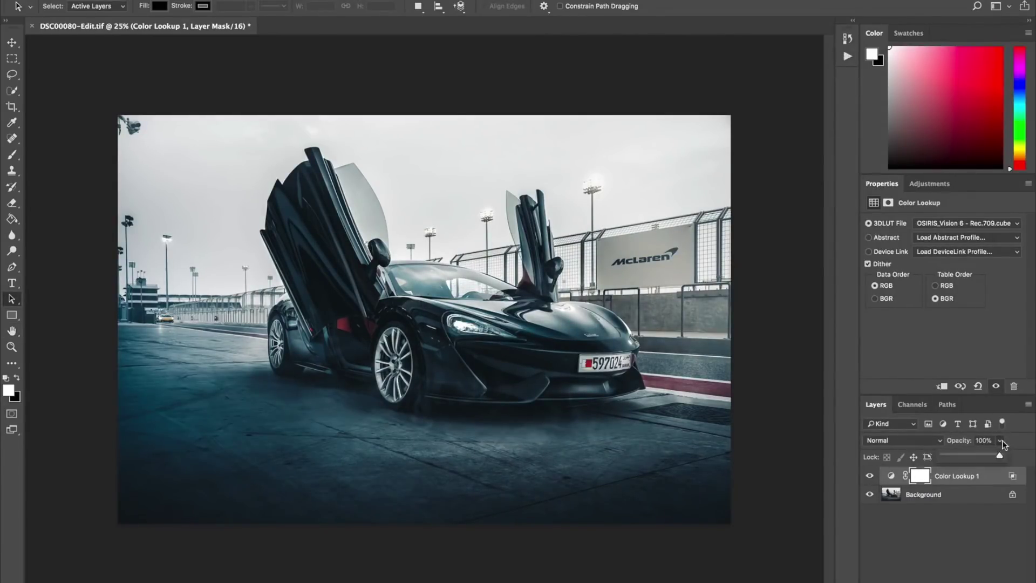
{"action": "left_click_drag", "start_coordinate": [1002, 455], "coordinate": [983, 456]}
Step: Examine the softened grade up close by comparing the car with and without the Color Lookup layer, leaving the layer visible
{"action": "left_click", "coordinate": [871, 477]}
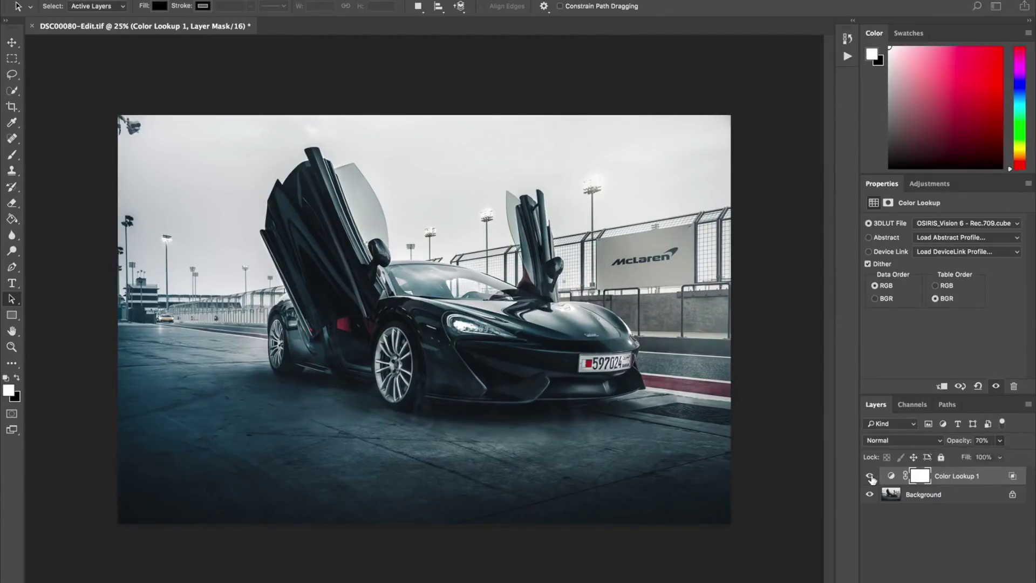
{"action": "left_click", "coordinate": [871, 477]}
{"action": "left_click", "coordinate": [871, 478]}
{"action": "key", "text": "ctrl+0"}
{"action": "scroll", "coordinate": [605, 417], "scroll_direction": "up", "scroll_amount": 3}
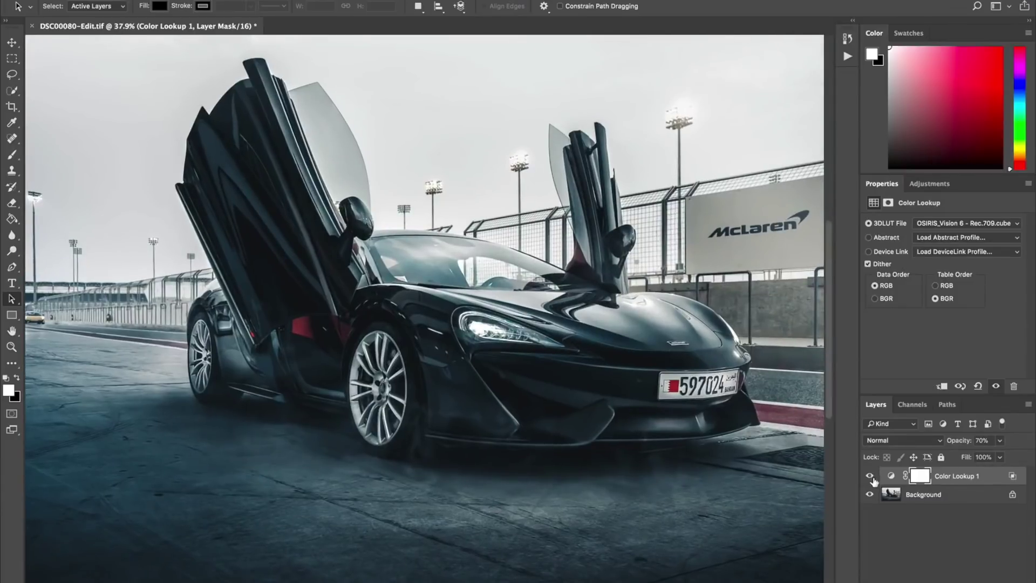
{"action": "left_click", "coordinate": [870, 476]}
{"action": "left_click", "coordinate": [870, 477]}
{"action": "left_click", "coordinate": [871, 477]}
{"action": "left_click", "coordinate": [871, 477]}
{"action": "left_click", "coordinate": [870, 477]}
{"action": "left_click", "coordinate": [870, 477]}
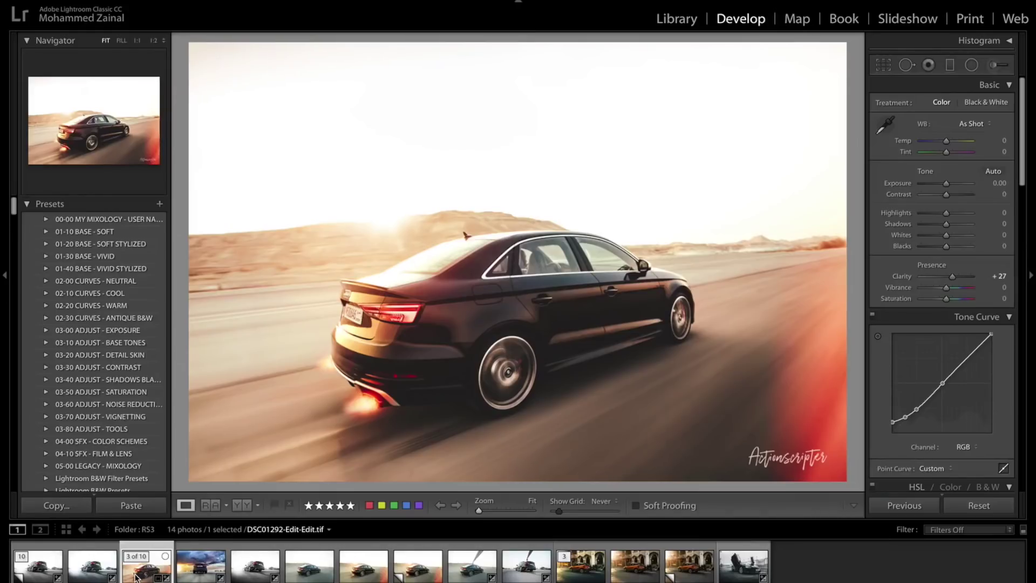